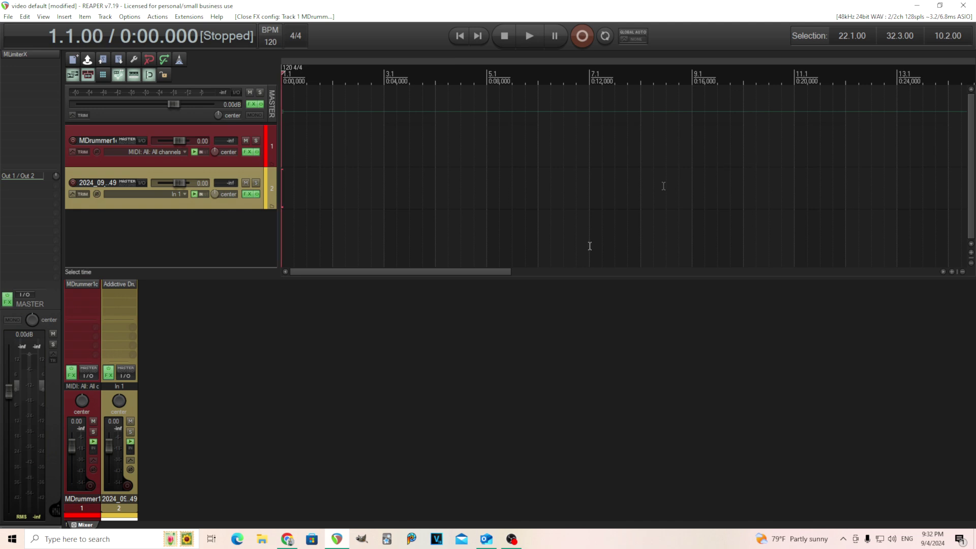
# Step: Audition and stop the MDrummer1out rhythm, then move its window down to reveal the timeline
pyautogui.click(85, 284)
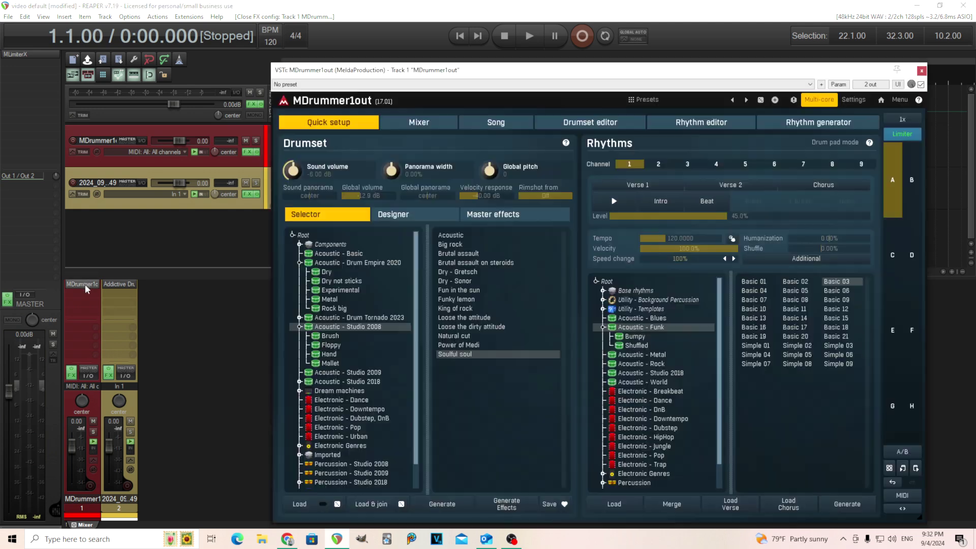
pyautogui.click(620, 202)
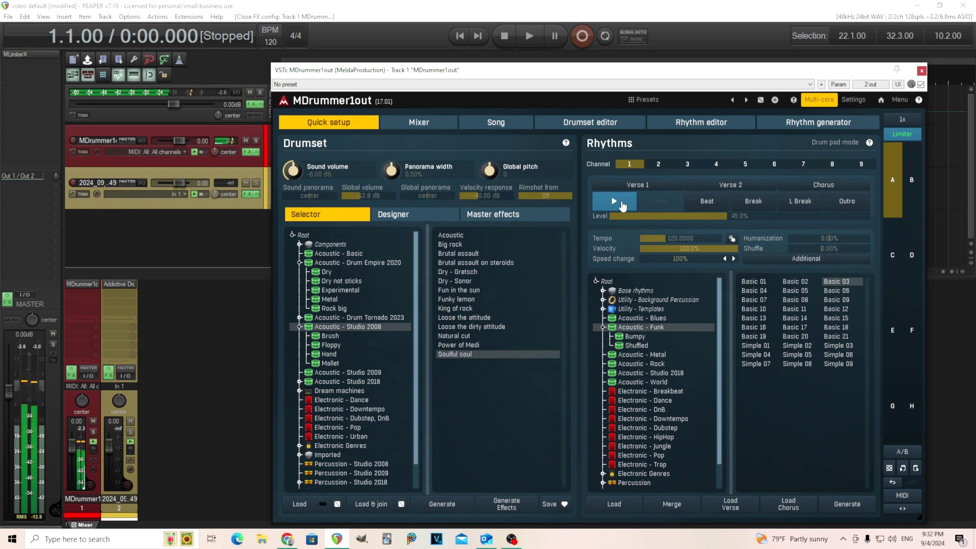
pyautogui.click(621, 202)
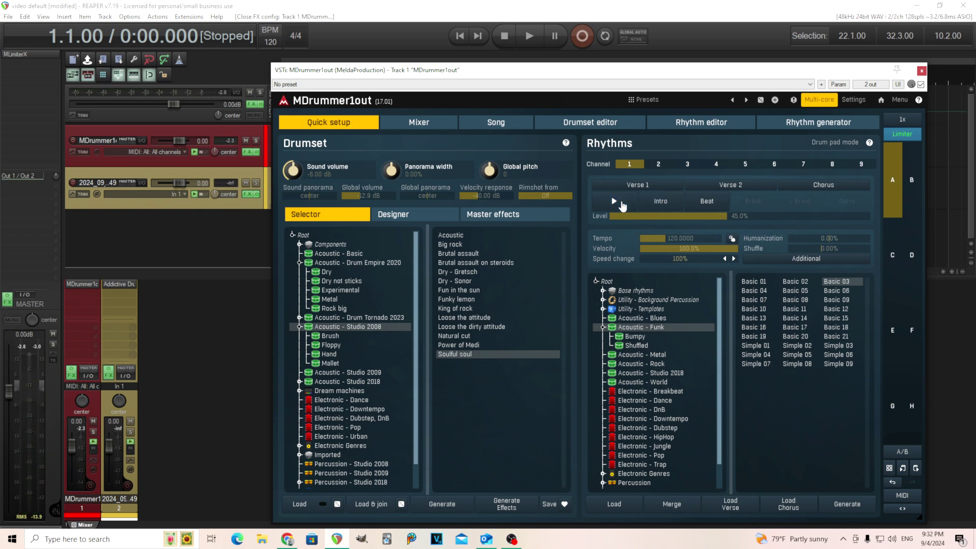
pyautogui.moveTo(561, 71); pyautogui.dragTo(600, 198)
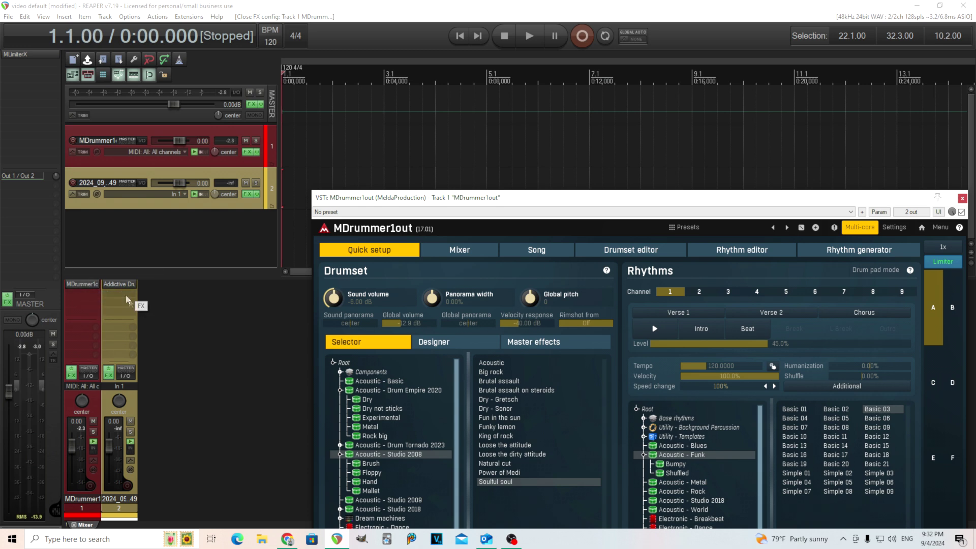
# Step: Add a send from the MDrummer1out track to the Addictive Drums track
pyautogui.click(120, 341)
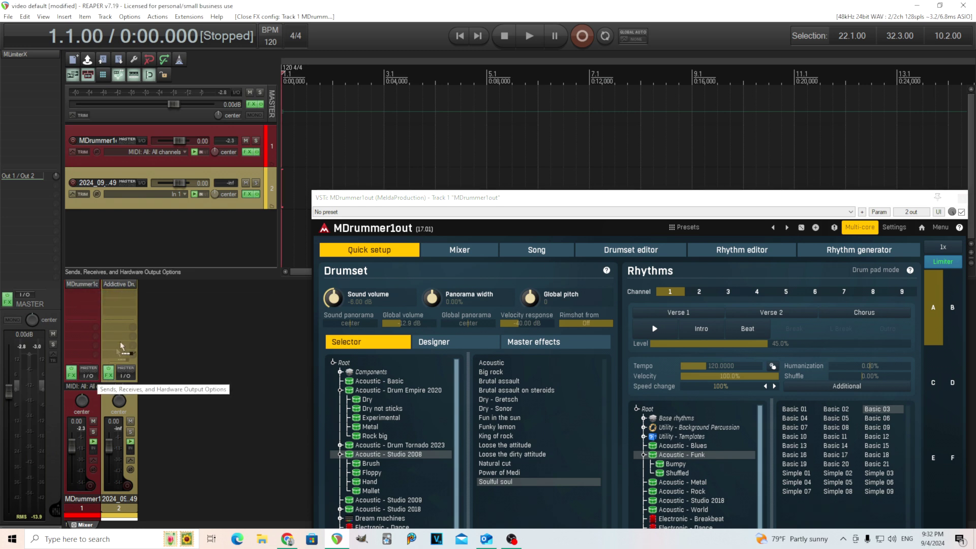
pyautogui.moveTo(120, 342); pyautogui.dragTo(121, 344)
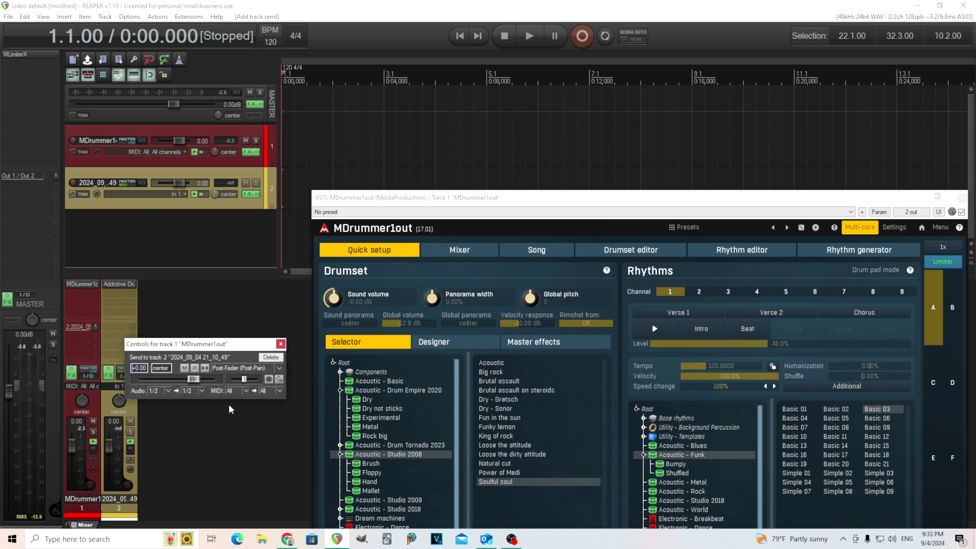
pyautogui.click(281, 344)
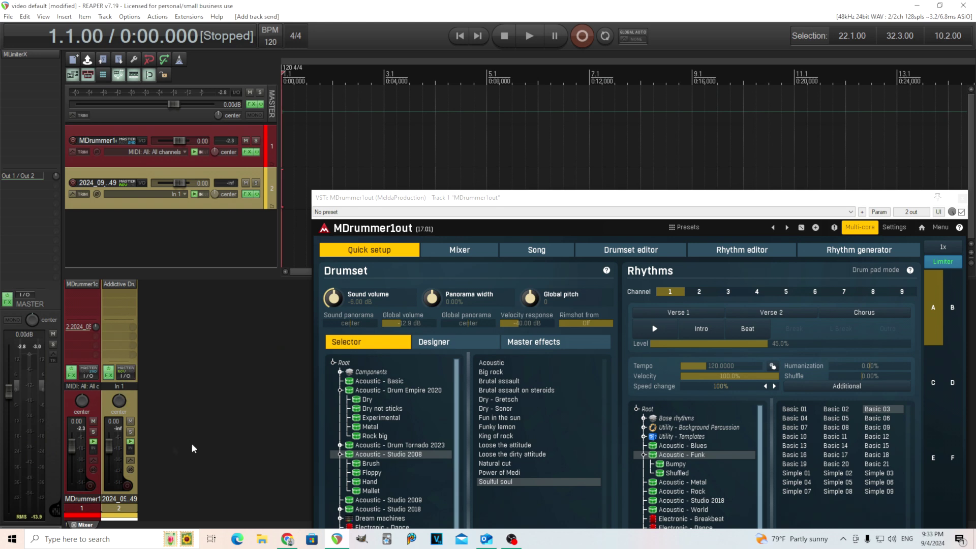
# Step: Try track 1's volume at +2.30 dB and -inf, mute track 2, and reset track 1 to 0.00 dB
pyautogui.moveTo(71, 447)
pyautogui.mouseDown()
pyautogui.moveTo(71, 460)
pyautogui.moveTo(72, 446)
pyautogui.mouseUp()
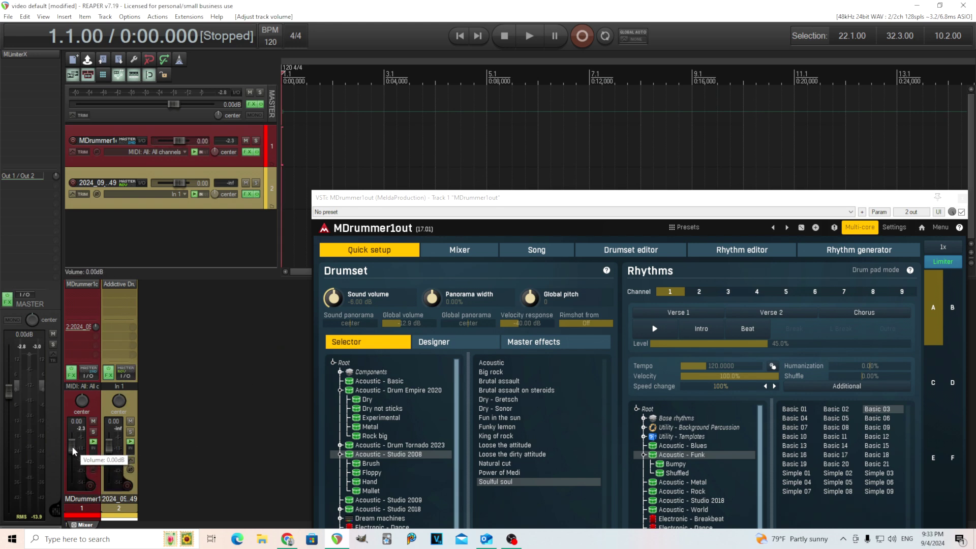
pyautogui.click(654, 329)
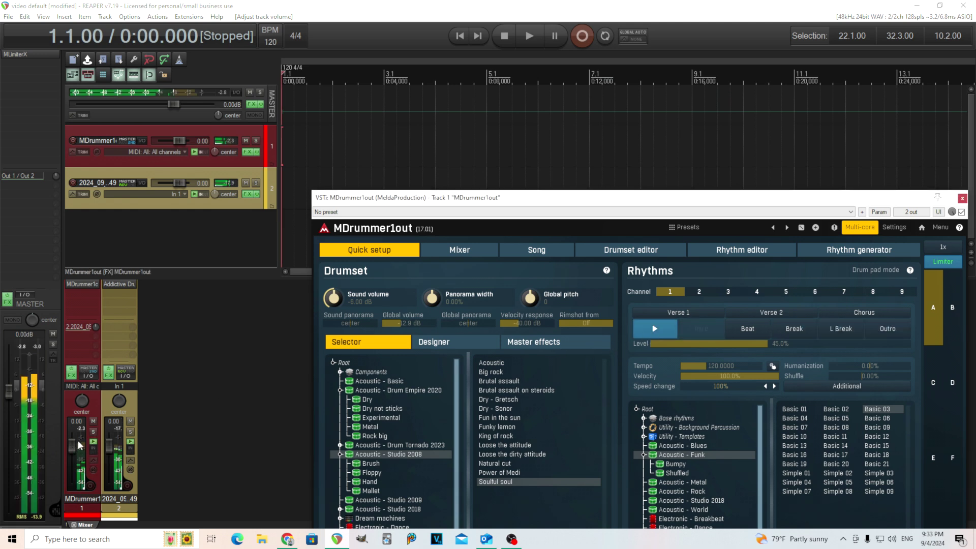
pyautogui.moveTo(71, 446); pyautogui.dragTo(85, 509)
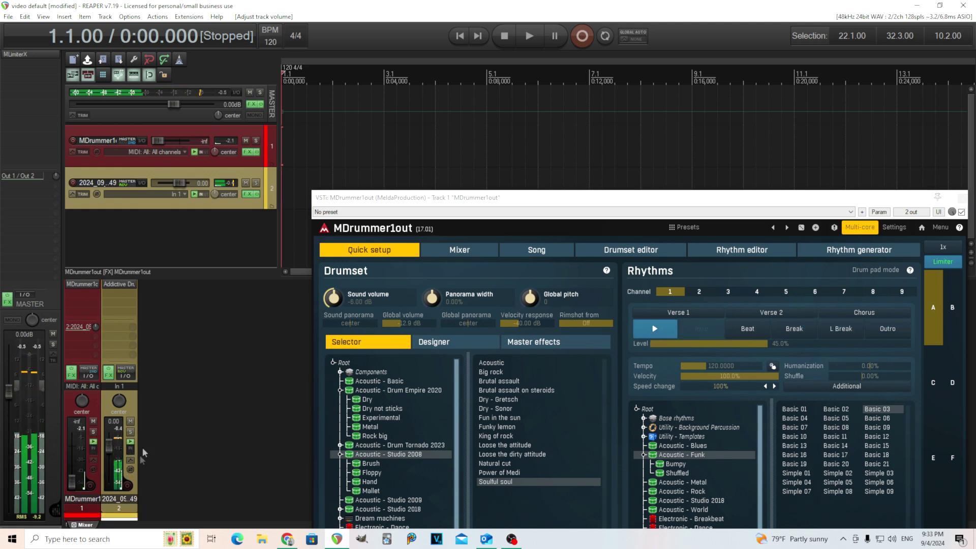
pyautogui.click(130, 421)
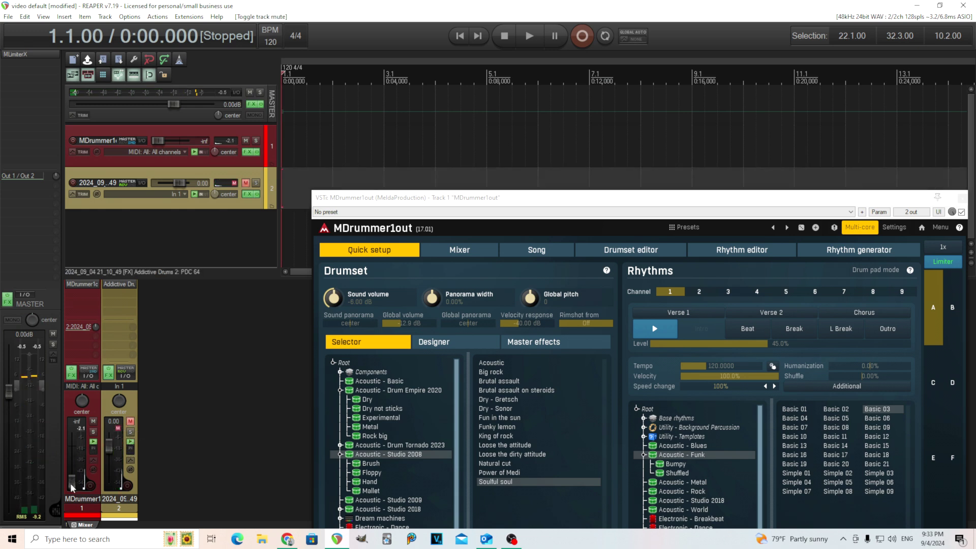
pyautogui.moveTo(72, 478); pyautogui.dragTo(113, 490)
pyautogui.doubleClick(72, 448)
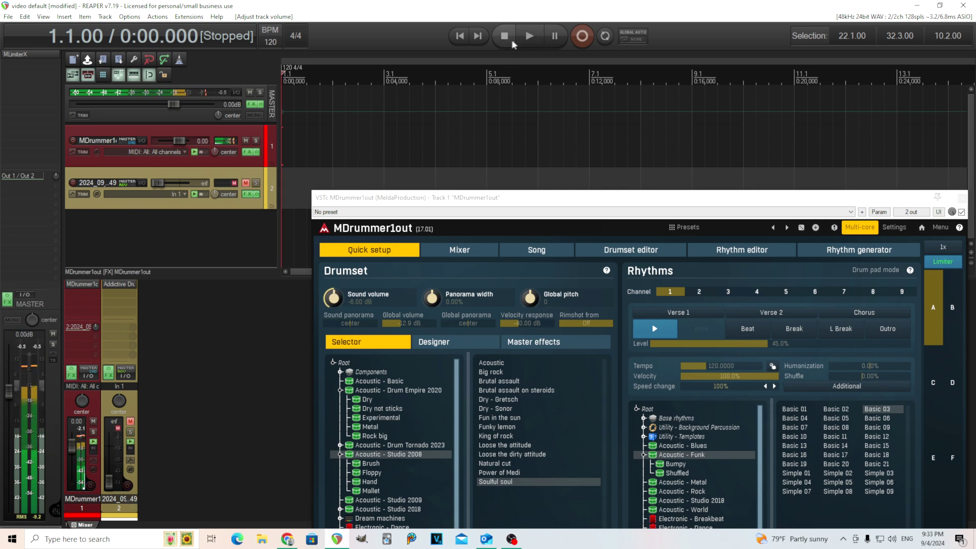
# Step: Move the MDrummer window up, then reset the Addictive Drums track to 0.00 dB and unmute it
pyautogui.click(580, 222)
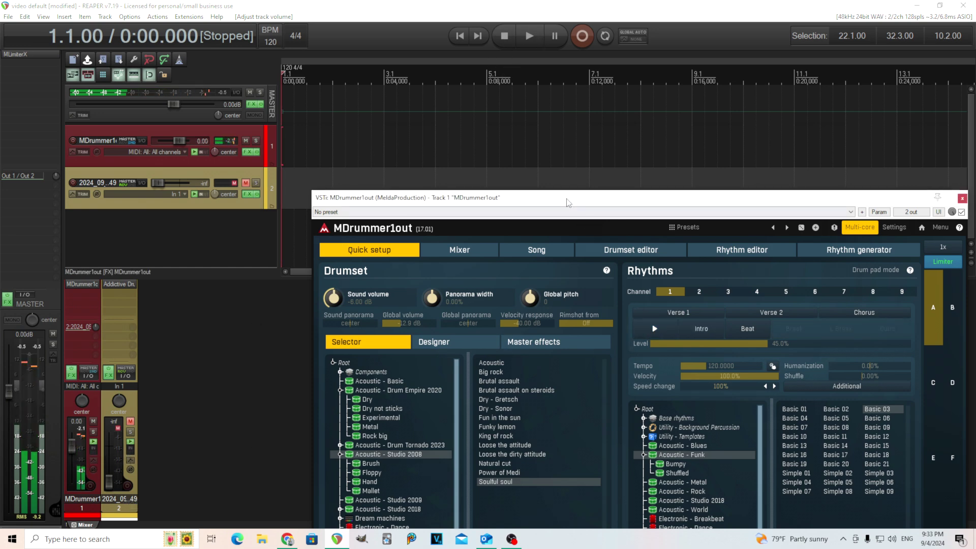
pyautogui.moveTo(579, 198); pyautogui.dragTo(561, 130)
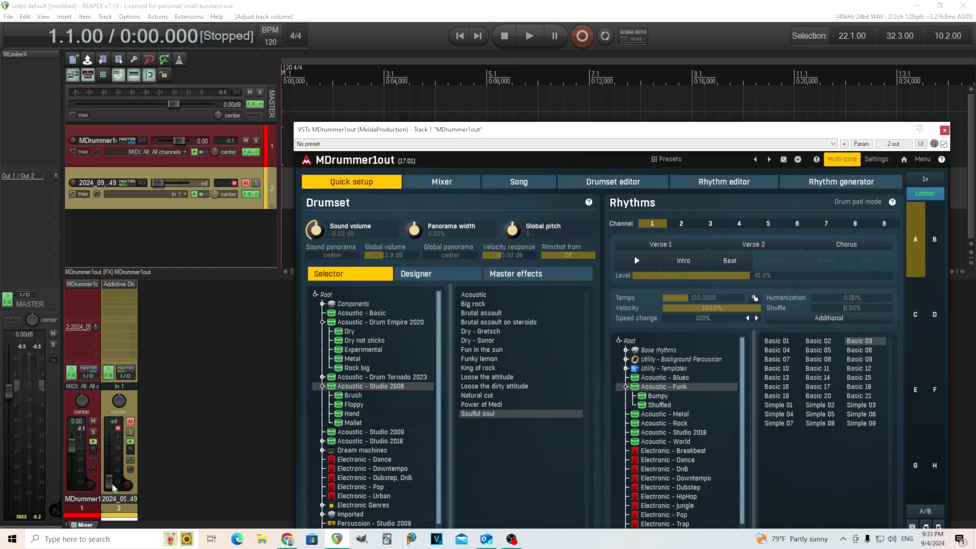
pyautogui.doubleClick(109, 480)
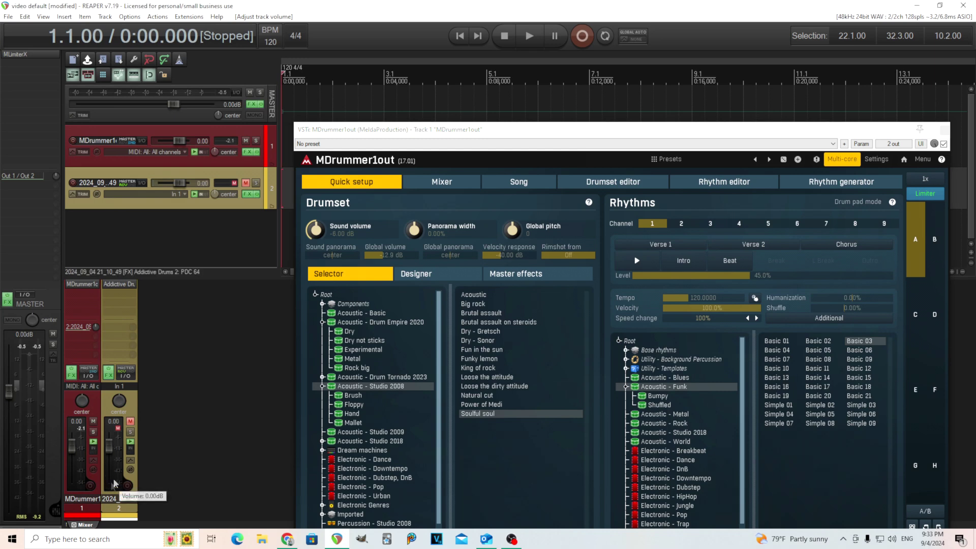
pyautogui.click(130, 421)
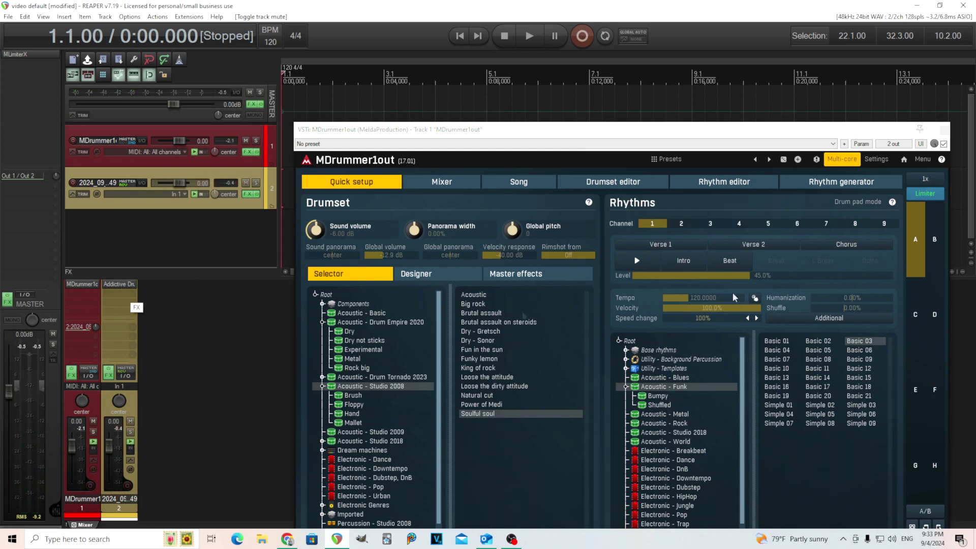
pyautogui.click(922, 160)
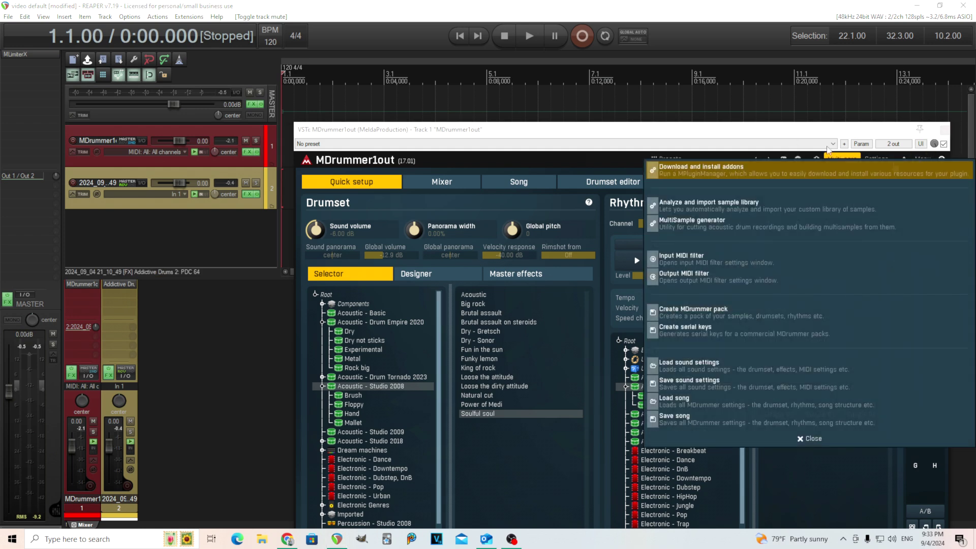
pyautogui.click(708, 287)
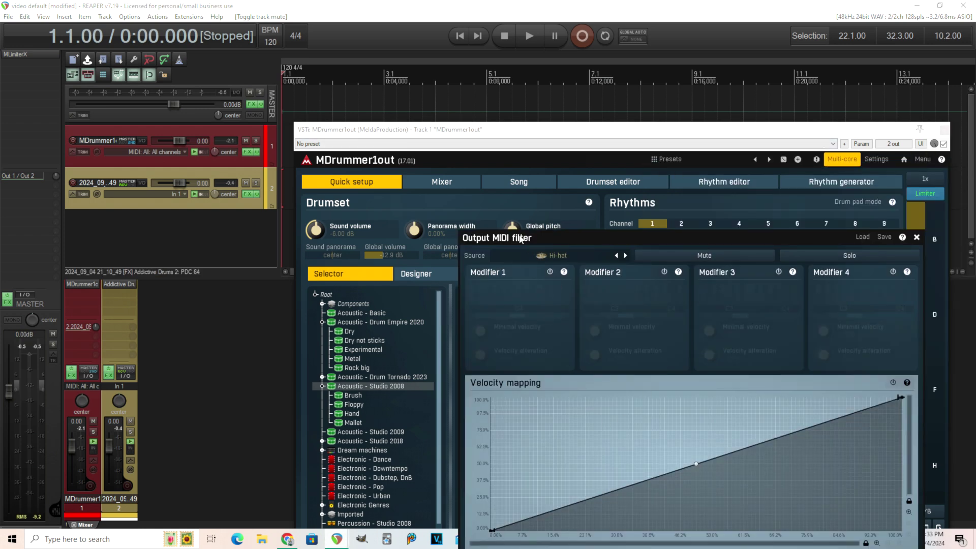
pyautogui.moveTo(521, 239); pyautogui.dragTo(335, 131)
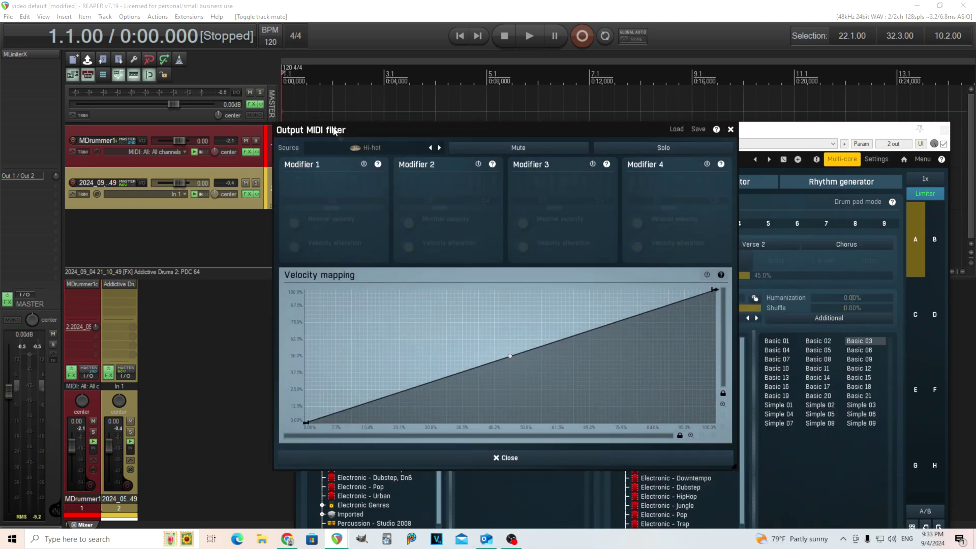
pyautogui.click(364, 165)
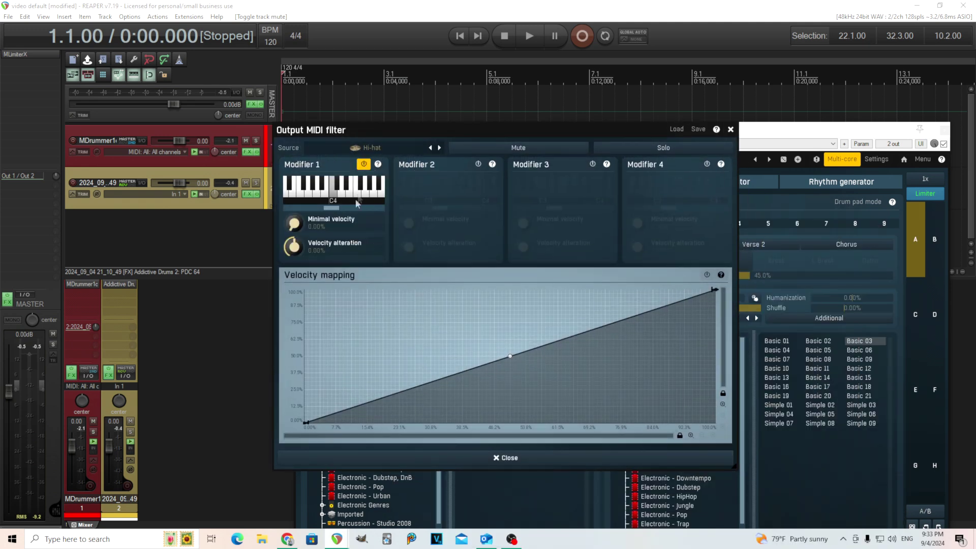
pyautogui.click(364, 164)
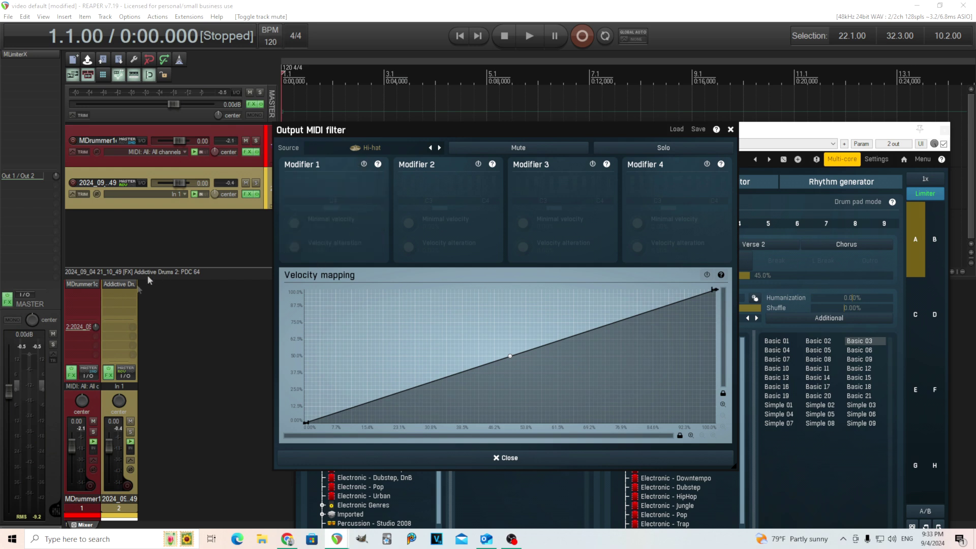
pyautogui.click(676, 131)
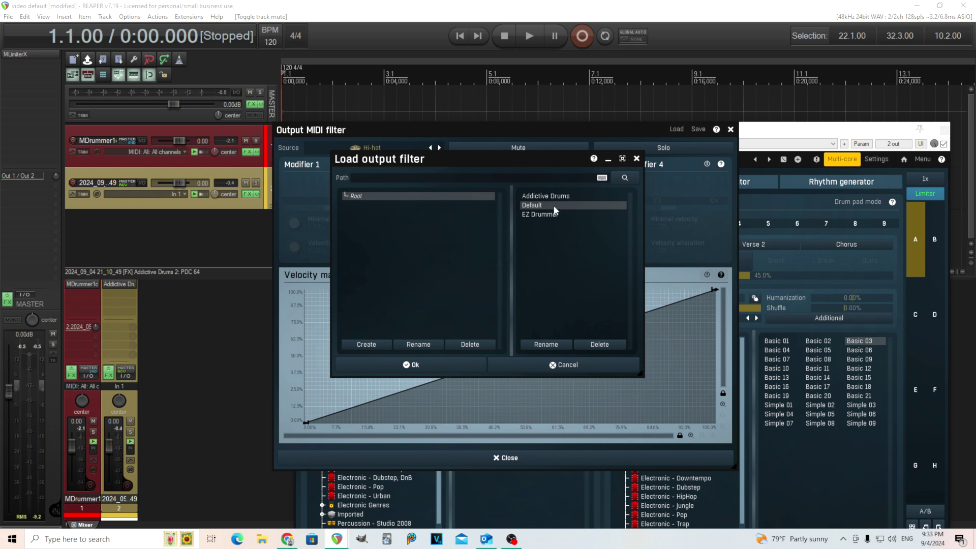
pyautogui.click(571, 364)
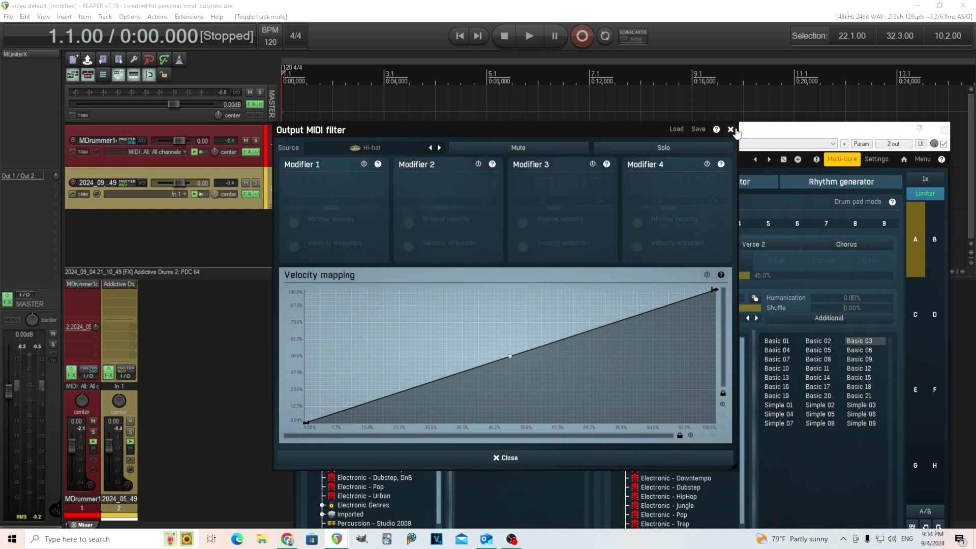
pyautogui.click(731, 129)
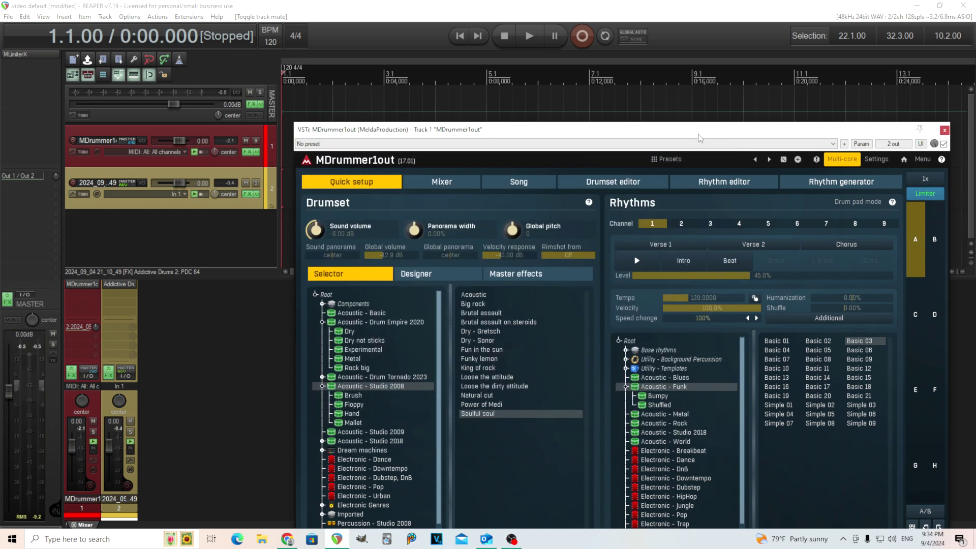
# Step: Switch Addictive Drums 2's map preset to GM and close its plugin window
pyautogui.click(118, 283)
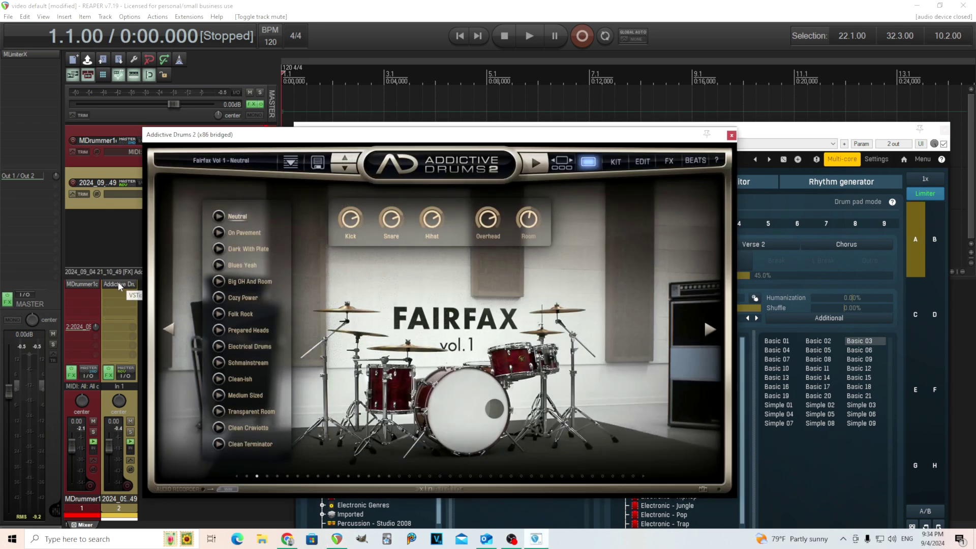
pyautogui.click(716, 161)
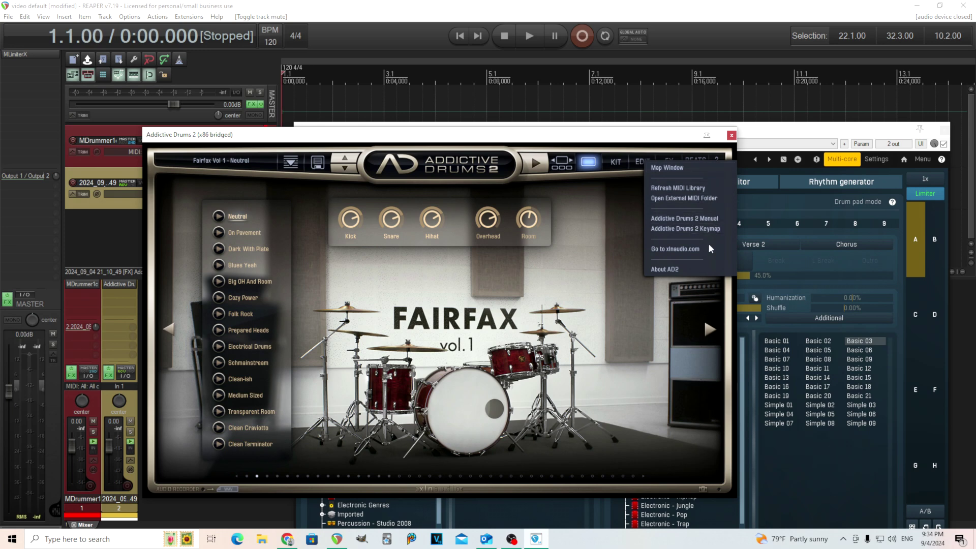
pyautogui.click(682, 169)
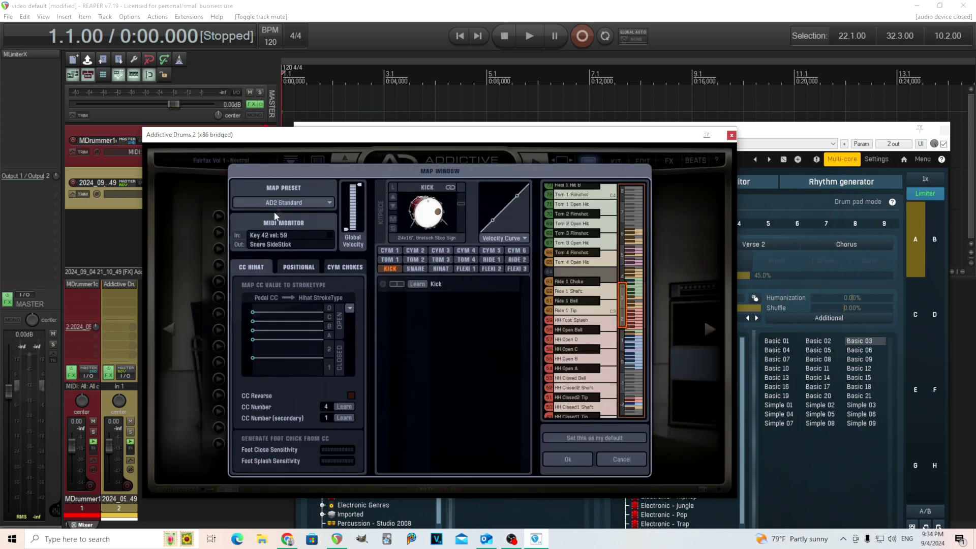
pyautogui.click(281, 203)
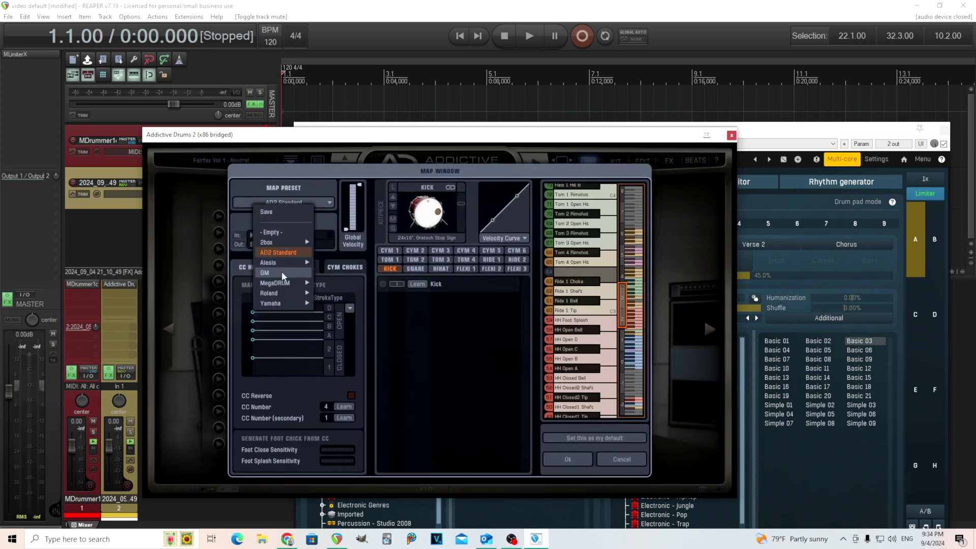
pyautogui.click(264, 273)
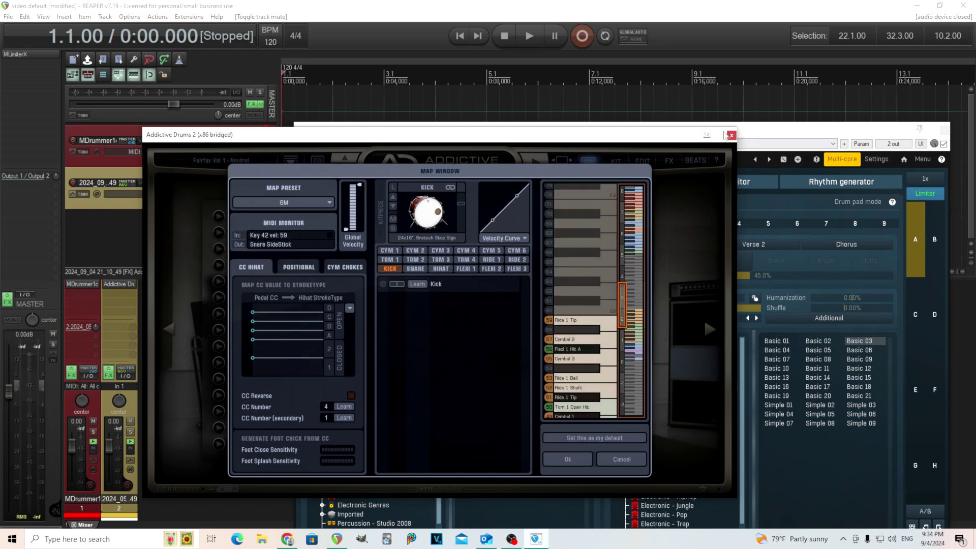
pyautogui.click(730, 135)
pyautogui.moveTo(729, 132); pyautogui.dragTo(716, 98)
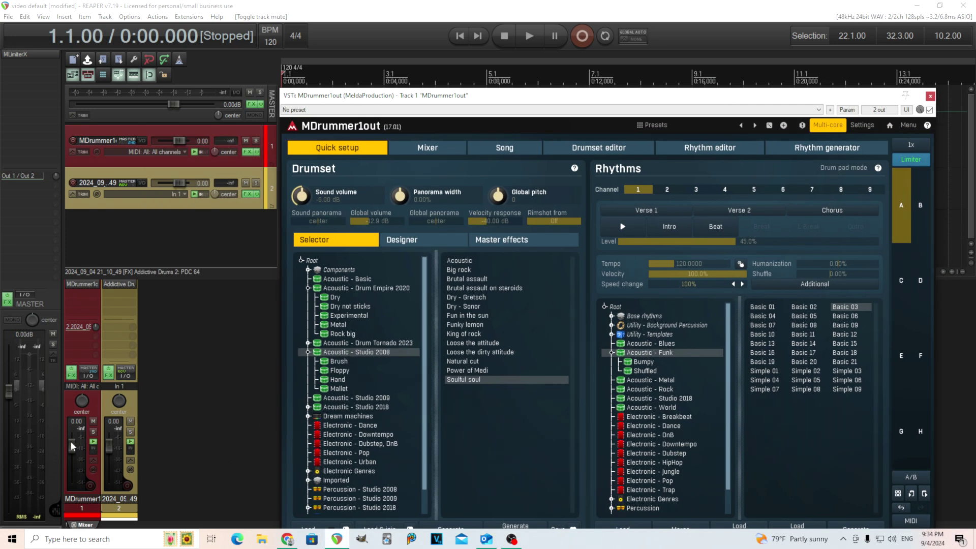
# Step: Preview the rhythm with track 1 silenced, then reset track 1's volume to 0.00 dB
pyautogui.moveTo(72, 447); pyautogui.dragTo(71, 482)
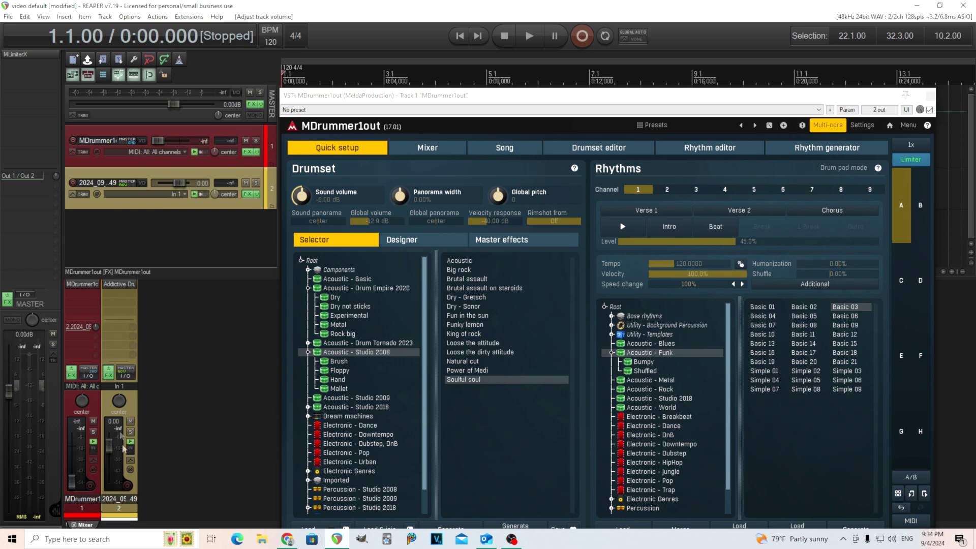
pyautogui.click(638, 229)
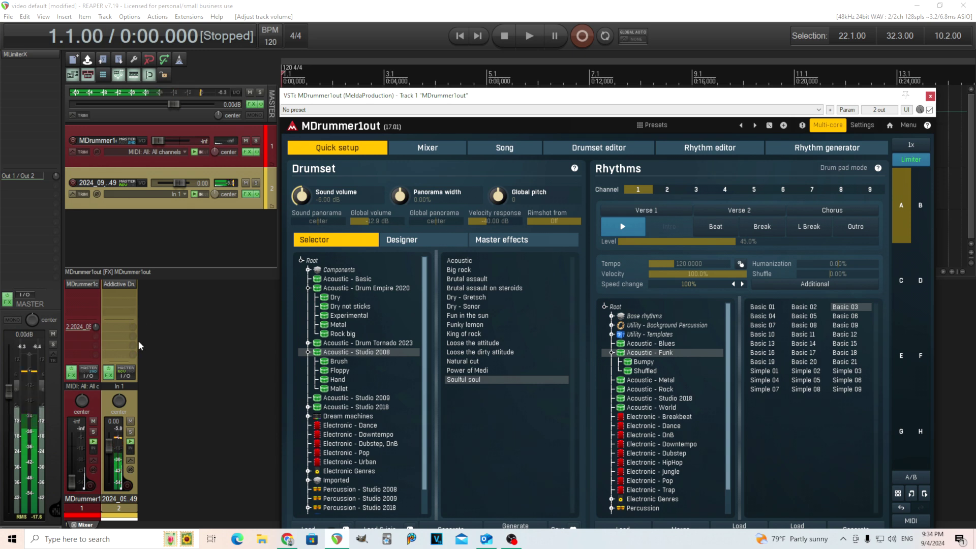
pyautogui.click(623, 229)
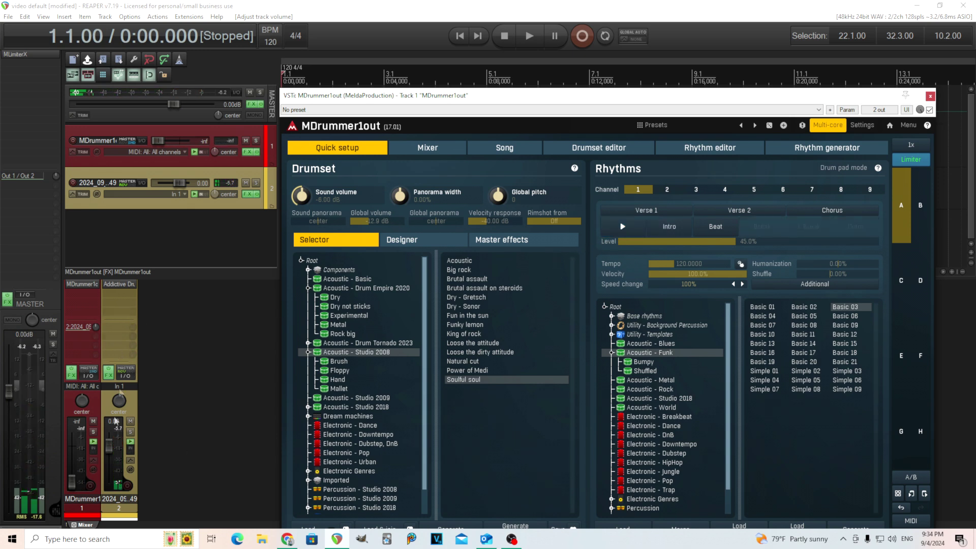
pyautogui.doubleClick(73, 482)
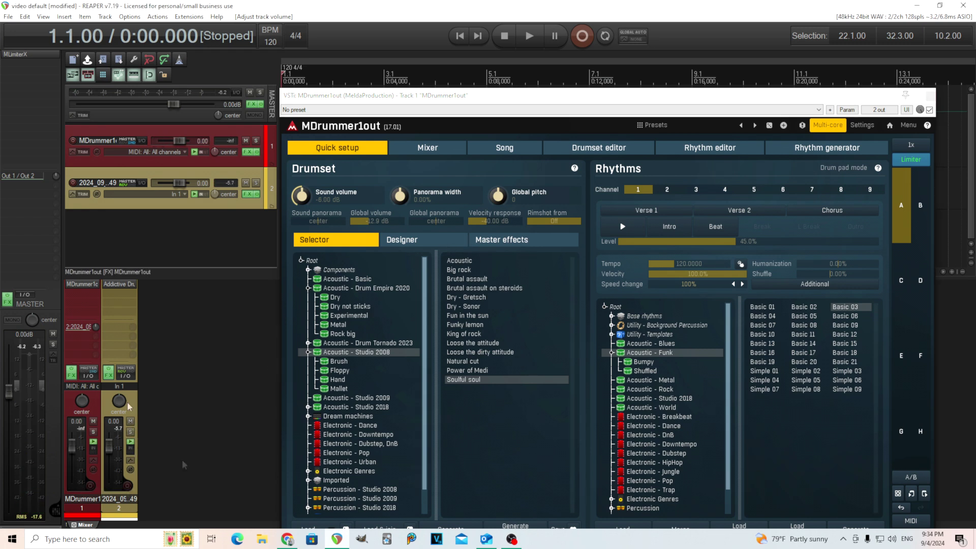
# Step: Delete track 1's send to the Addictive Drums track
pyautogui.click(78, 328)
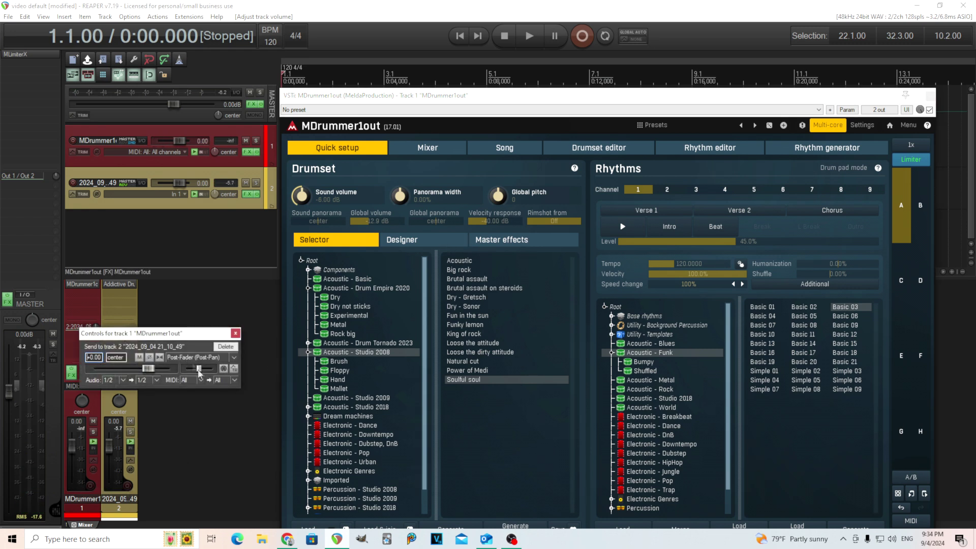
pyautogui.click(225, 347)
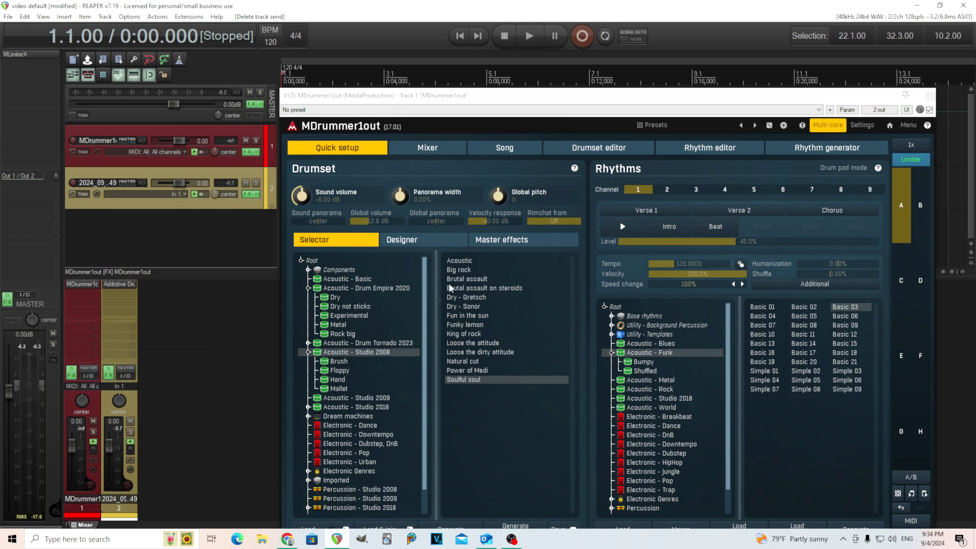
pyautogui.moveTo(328, 96); pyautogui.dragTo(345, 107)
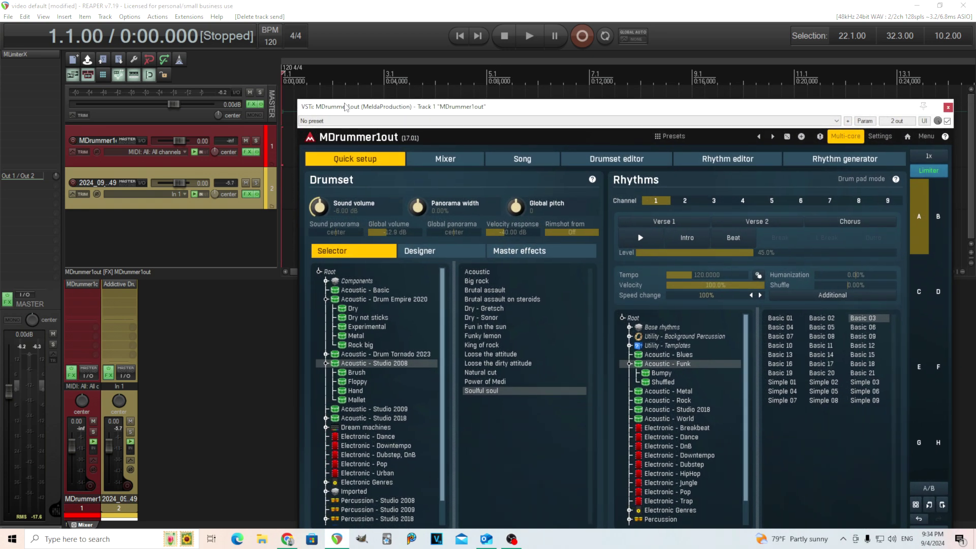
# Step: In the Song view, delete the bar 29 Outro and bar 25 break, then append a new Outro
pyautogui.click(523, 159)
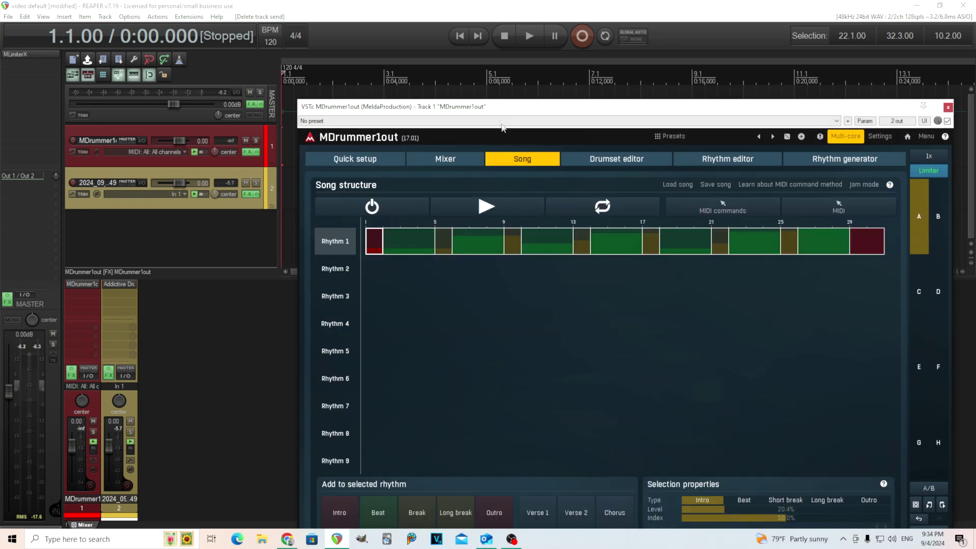
pyautogui.moveTo(503, 106); pyautogui.dragTo(459, 82)
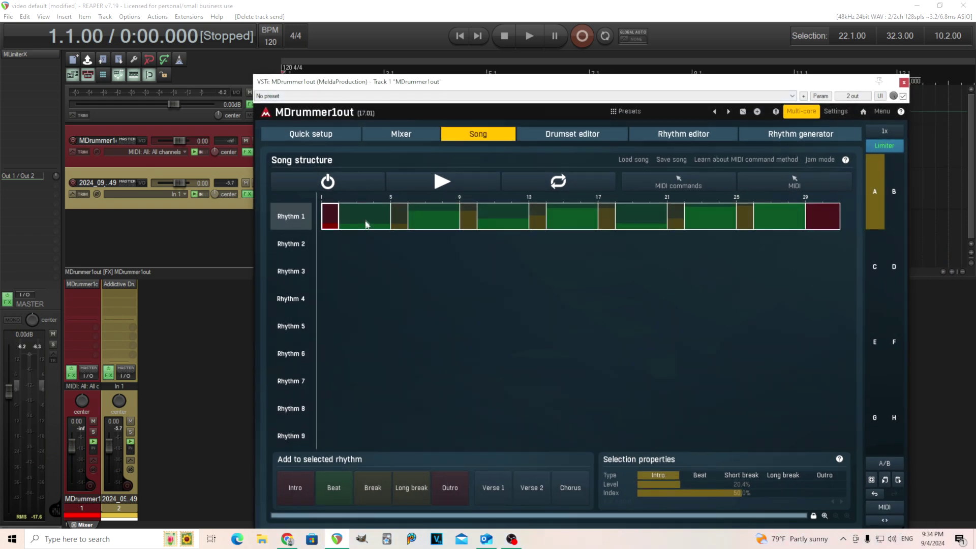
pyautogui.click(820, 218)
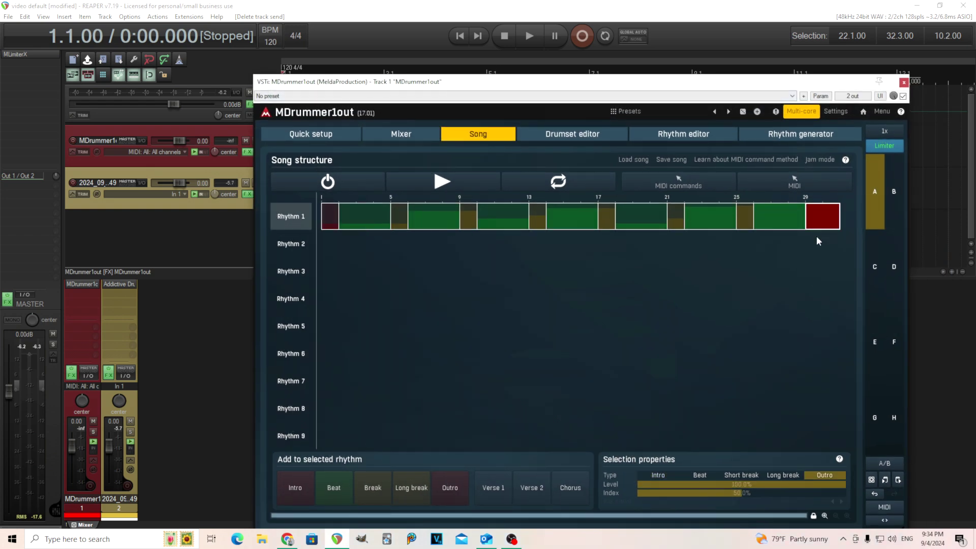
pyautogui.press('Delete')
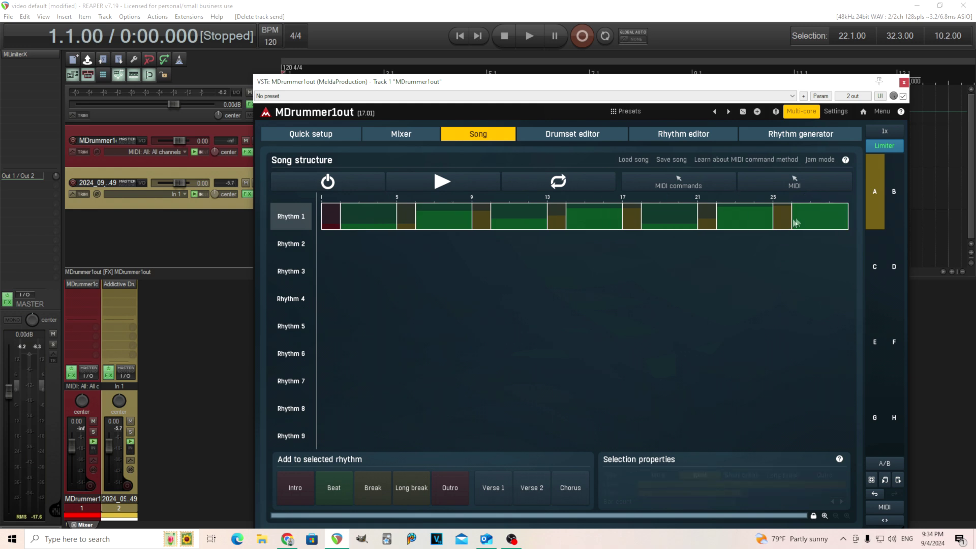
pyautogui.click(832, 224)
pyautogui.press('Delete')
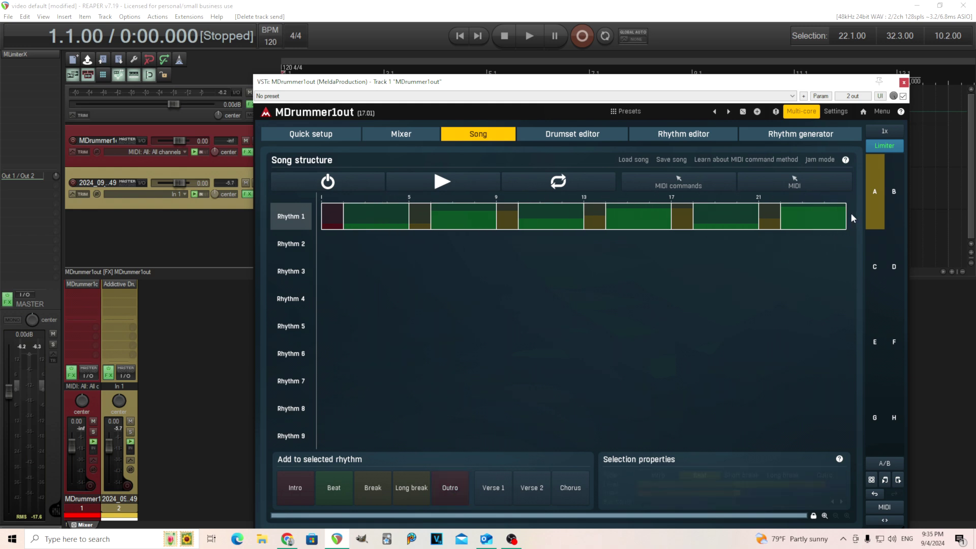
pyautogui.click(444, 490)
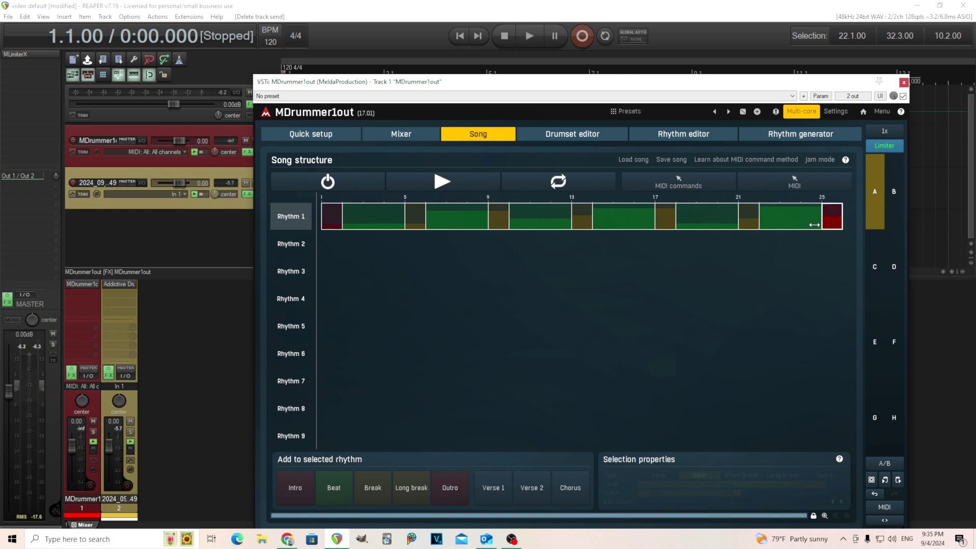
# Step: Preview the song structure, inspect the Intro block, and drop the song MIDI at track 1's start
pyautogui.click(334, 187)
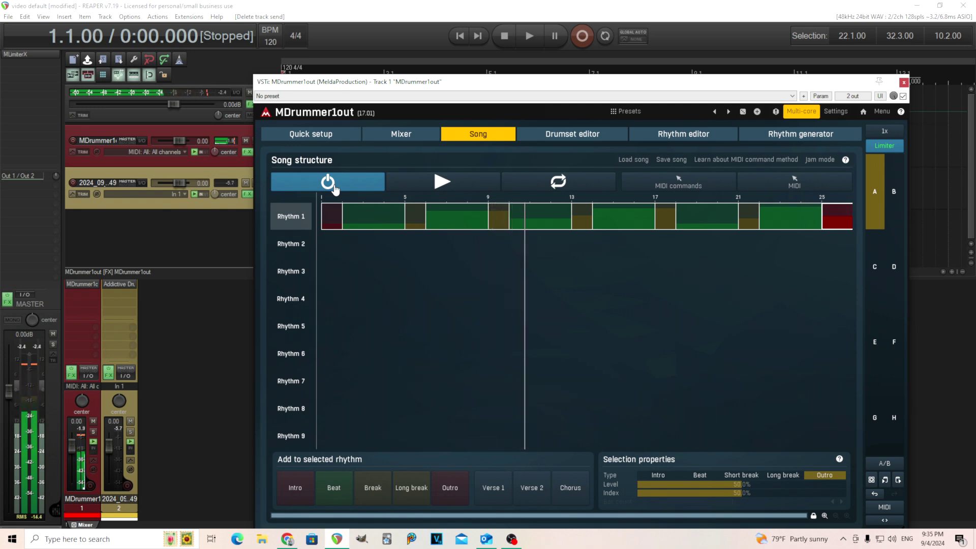
pyautogui.click(334, 188)
pyautogui.click(331, 224)
pyautogui.doubleClick(330, 225)
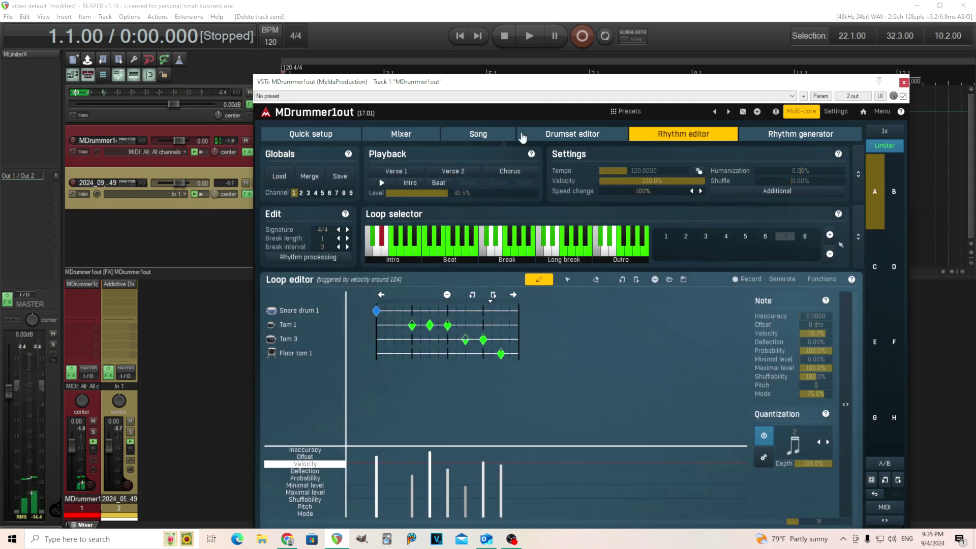
pyautogui.click(480, 135)
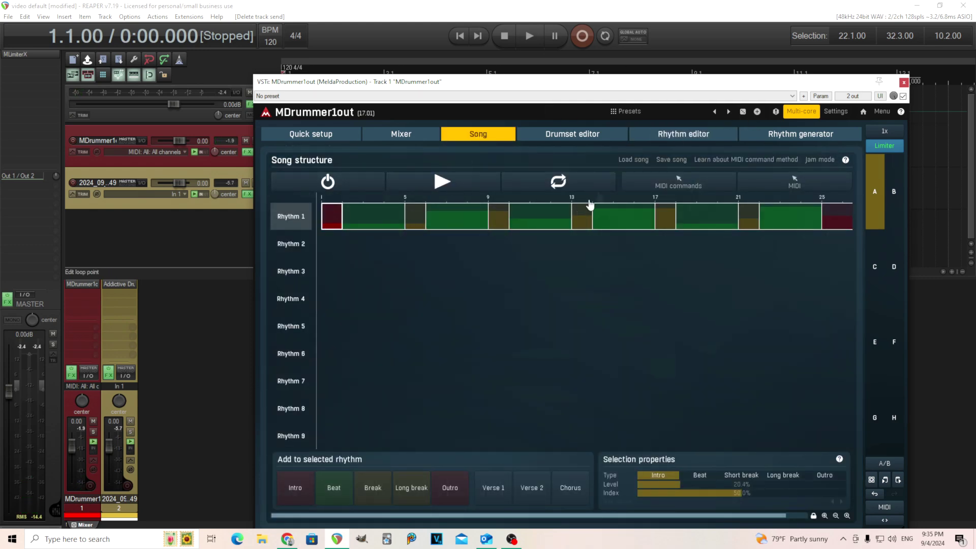
pyautogui.moveTo(633, 89); pyautogui.dragTo(629, 224)
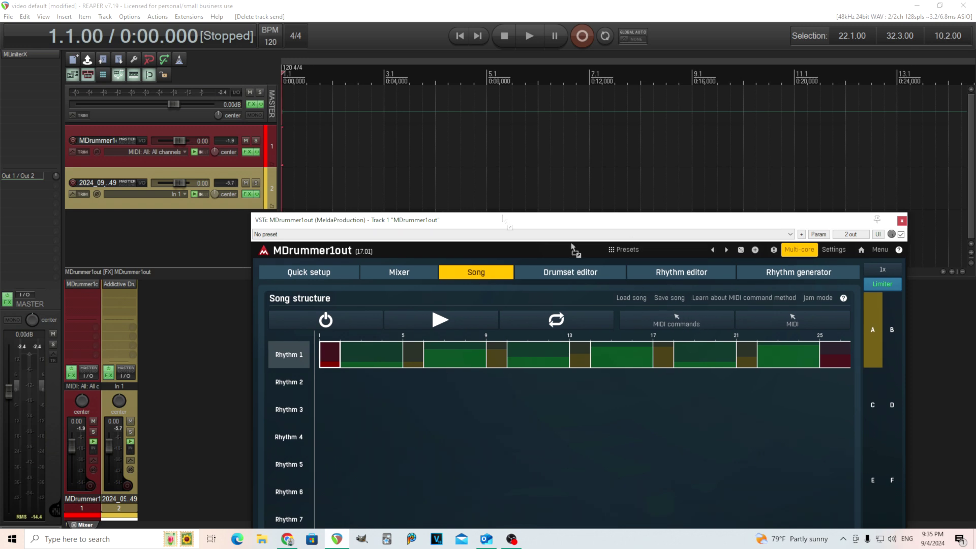
pyautogui.moveTo(575, 249); pyautogui.dragTo(285, 145)
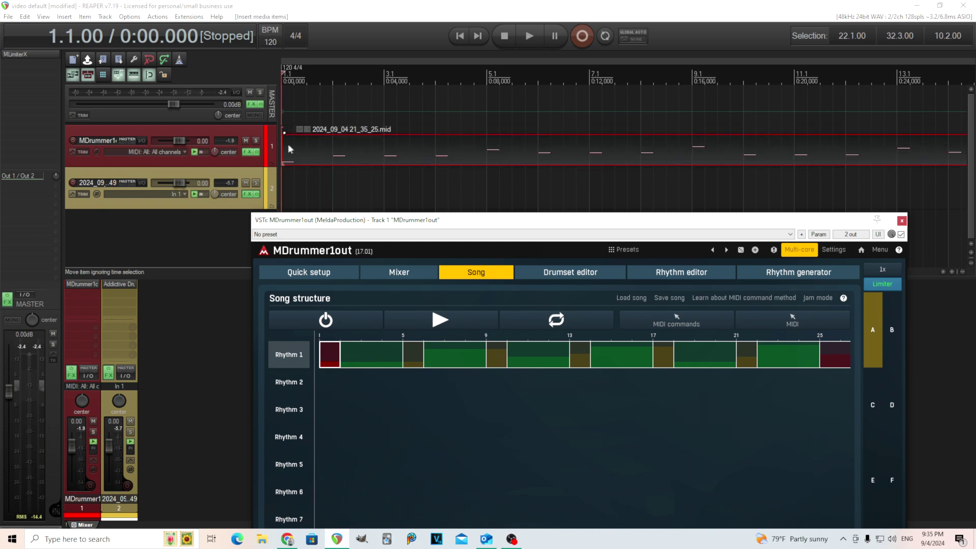
# Step: Open 2024_09_04 21_35_25.mid in the MIDI editor, play it from the start, and close the editor
pyautogui.doubleClick(328, 151)
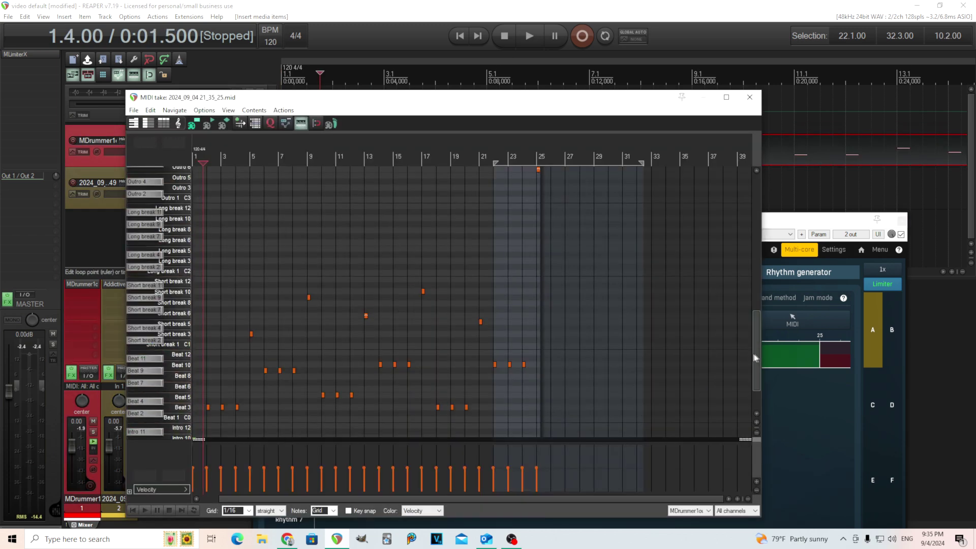
pyautogui.scroll(-3, 755, 358)
pyautogui.scroll(3, 215, 397)
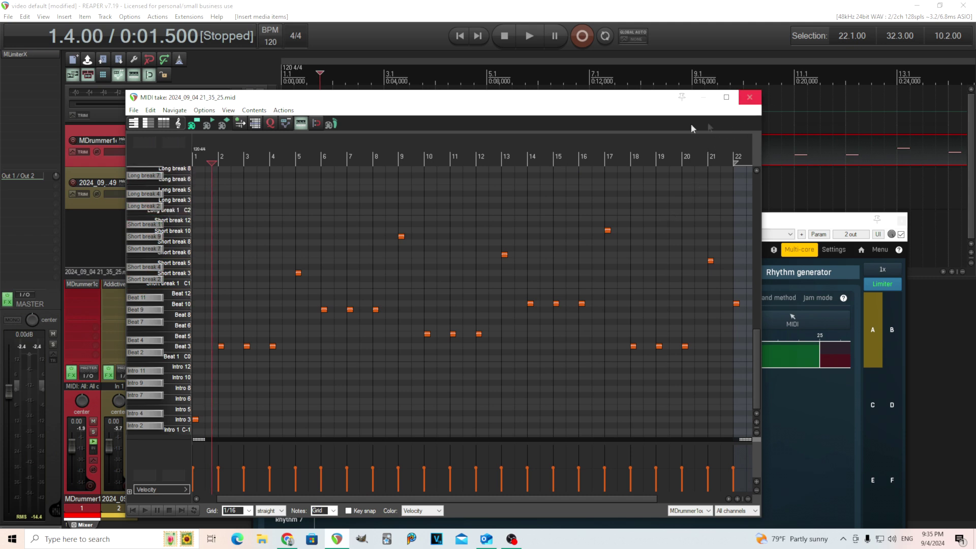
pyautogui.click(460, 36)
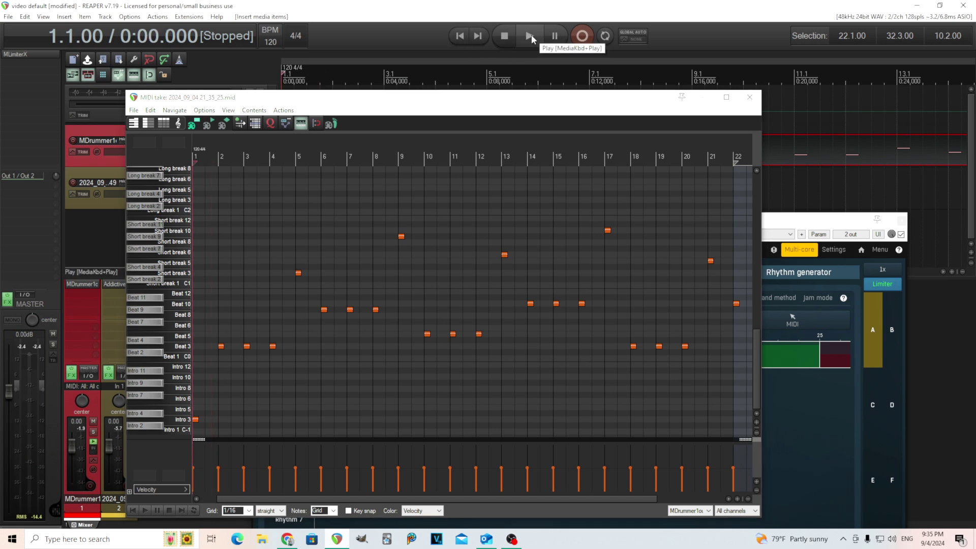
pyautogui.click(532, 35)
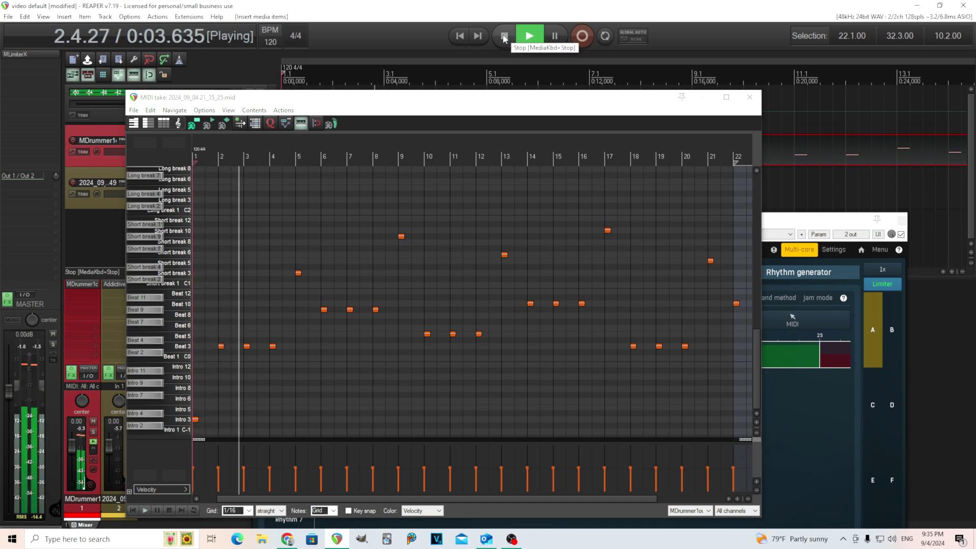
pyautogui.click(505, 38)
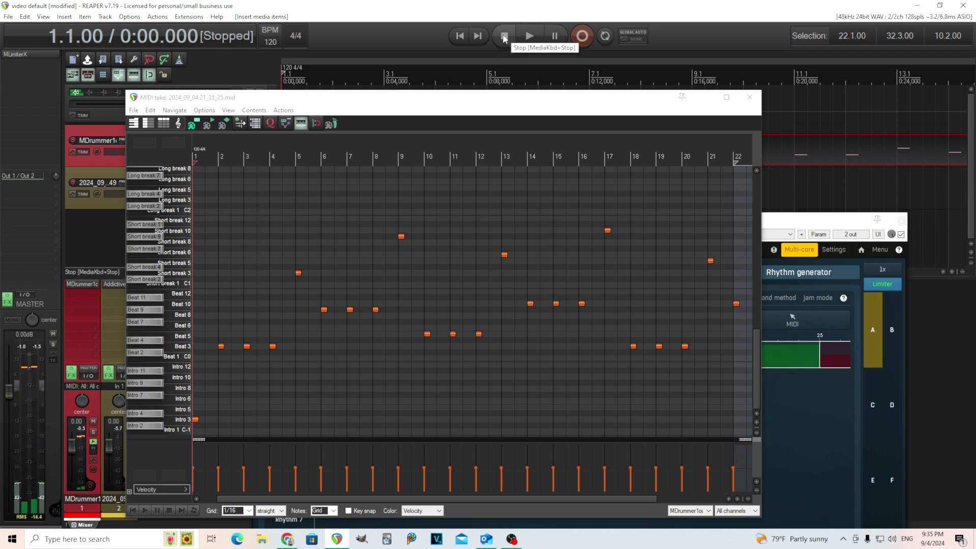
pyautogui.click(750, 97)
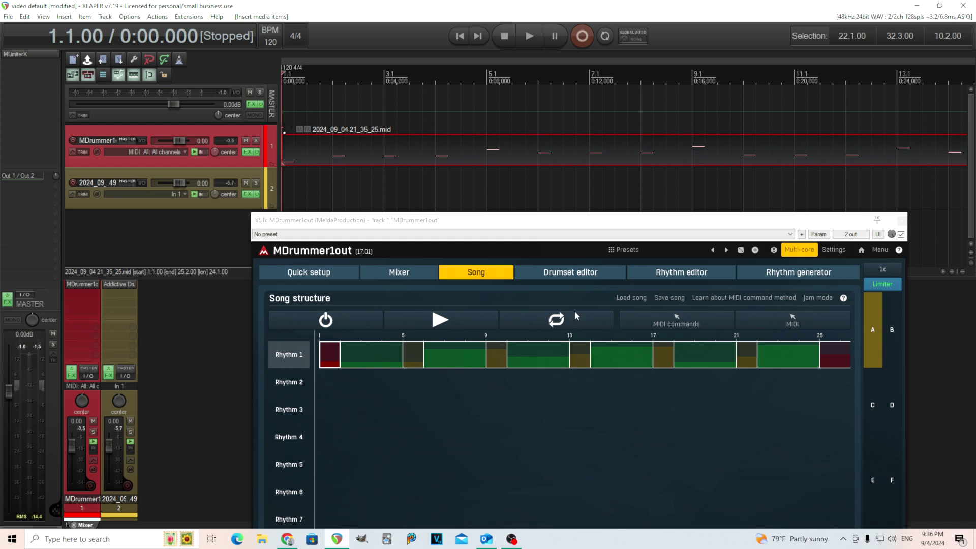
# Step: Replace track 1's old MIDI item with a fresh song item, 2024_09_04 21_36_15.mid
pyautogui.click(401, 155)
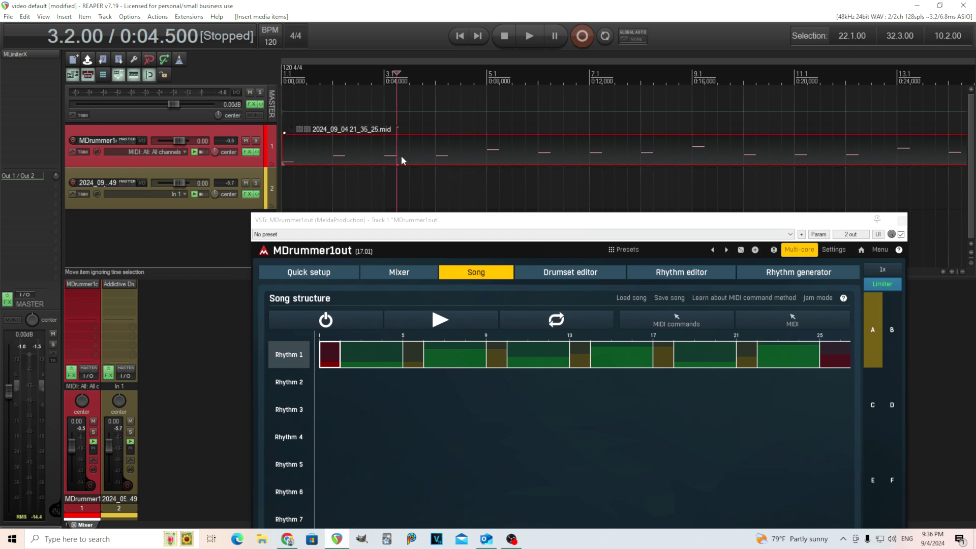
pyautogui.press('Delete')
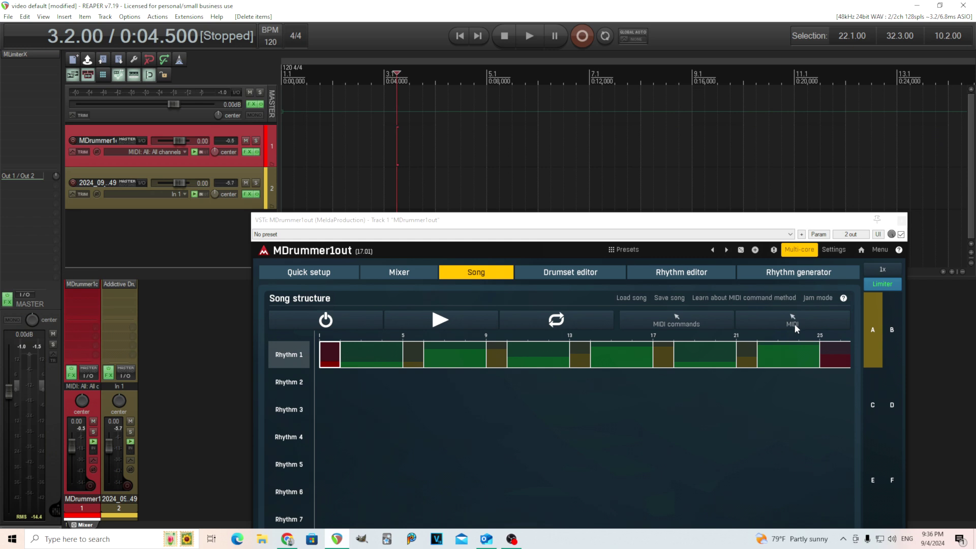
pyautogui.moveTo(798, 319); pyautogui.dragTo(284, 148)
# Step: Open the new song item in the MIDI editor and play it from the start
pyautogui.doubleClick(338, 160)
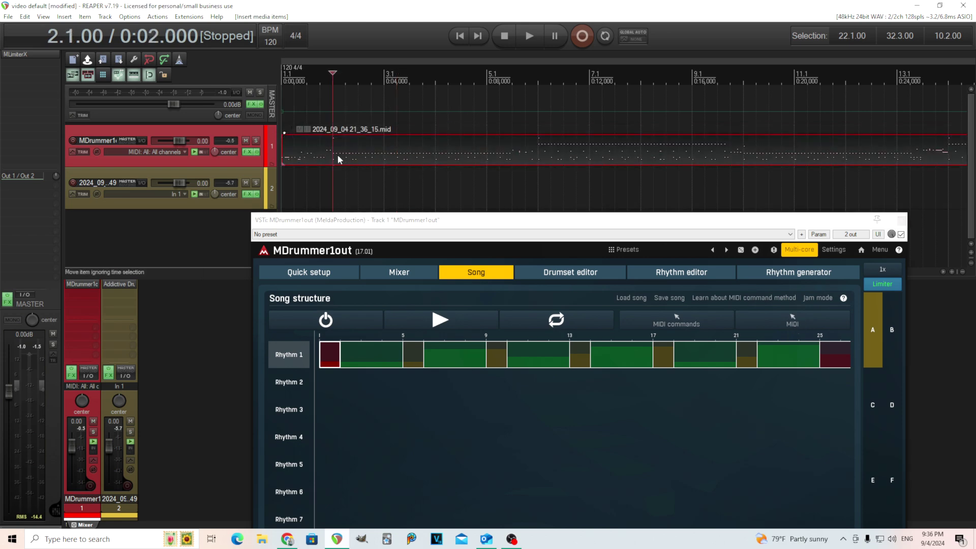
pyautogui.scroll(3, 451, 273)
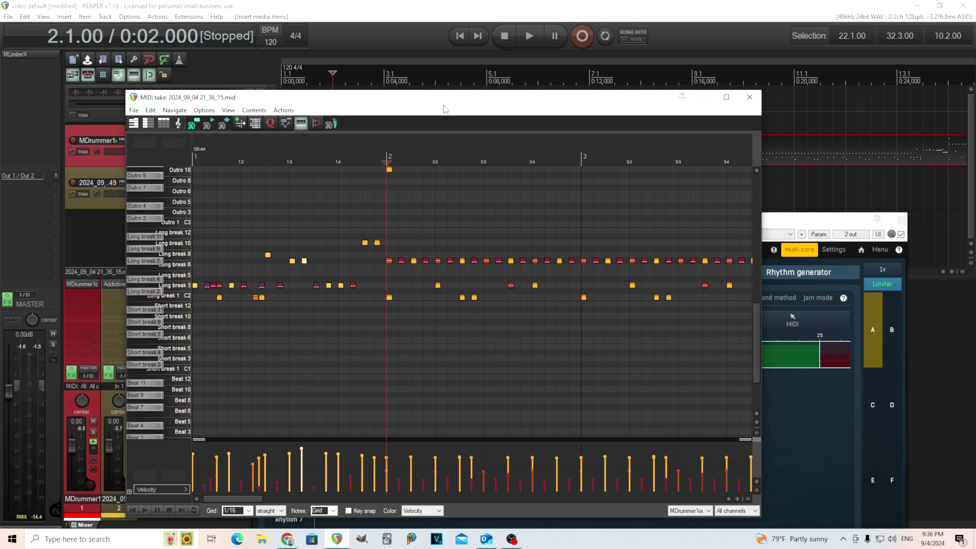
pyautogui.moveTo(443, 97); pyautogui.dragTo(547, 132)
pyautogui.click(460, 36)
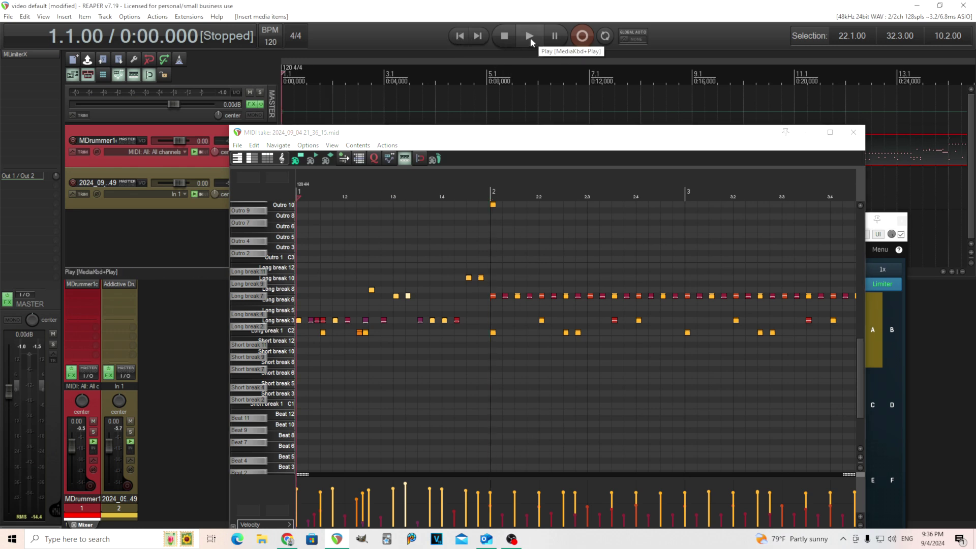
pyautogui.click(530, 38)
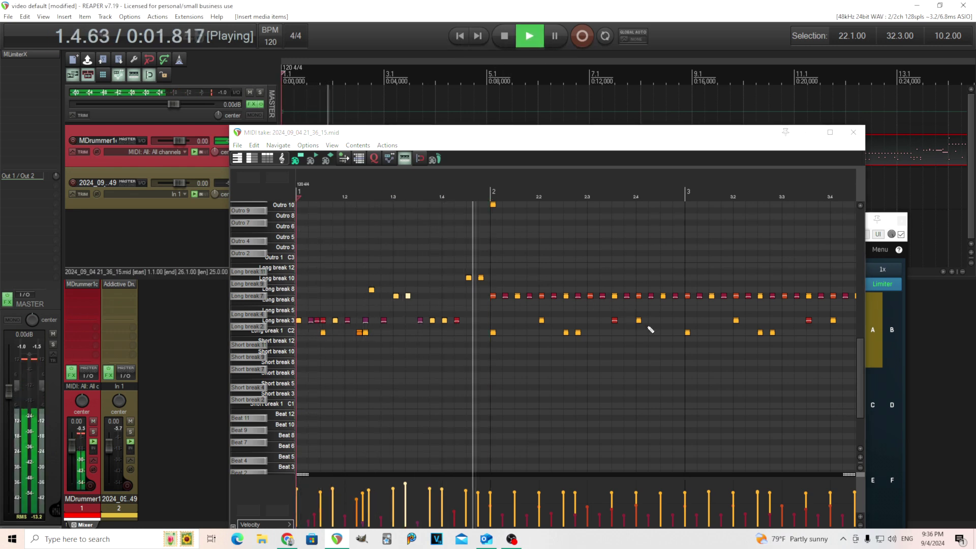
pyautogui.scroll(-3, 644, 346)
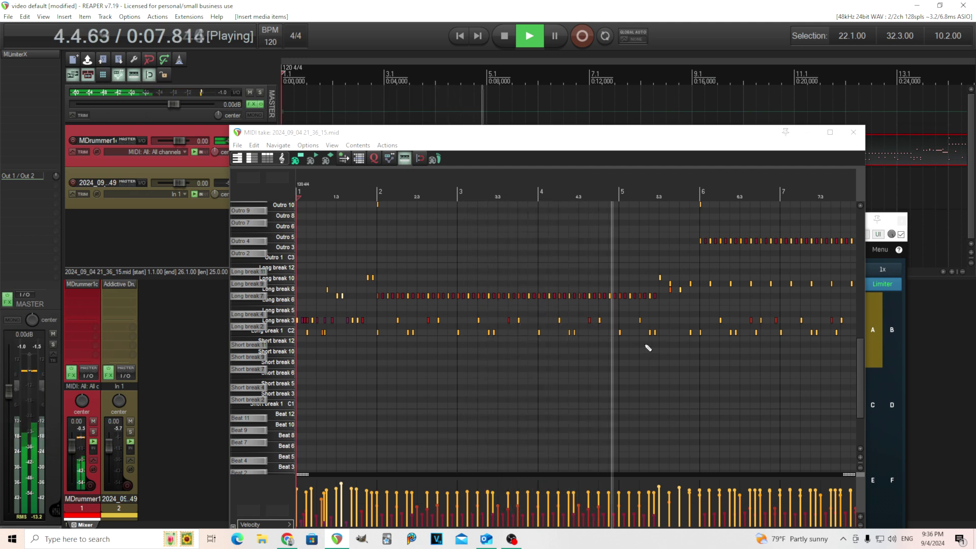
pyautogui.click(504, 35)
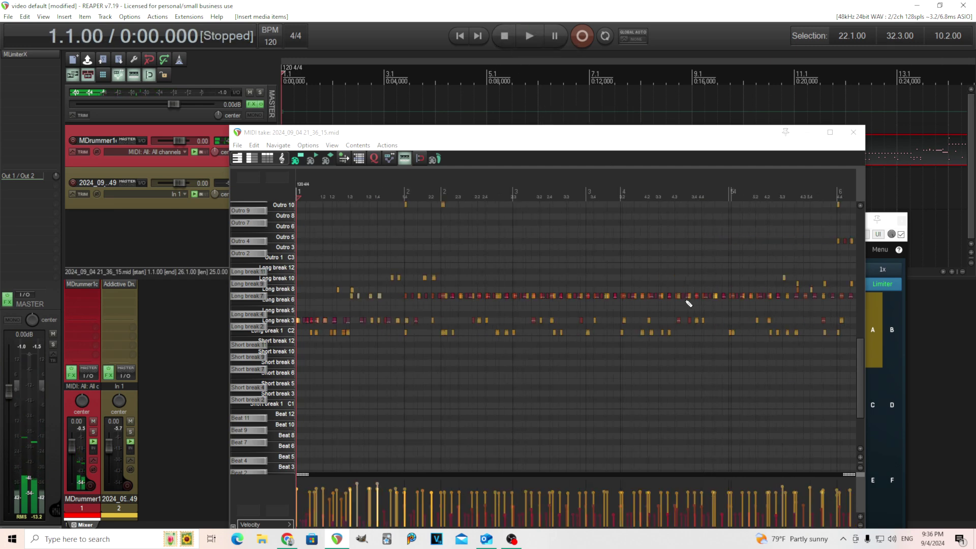
# Step: Lower the velocity of the note at 5.3.50 to 64 and close the MIDI editor
pyautogui.scroll(3, 588, 316)
pyautogui.scroll(-3, 509, 327)
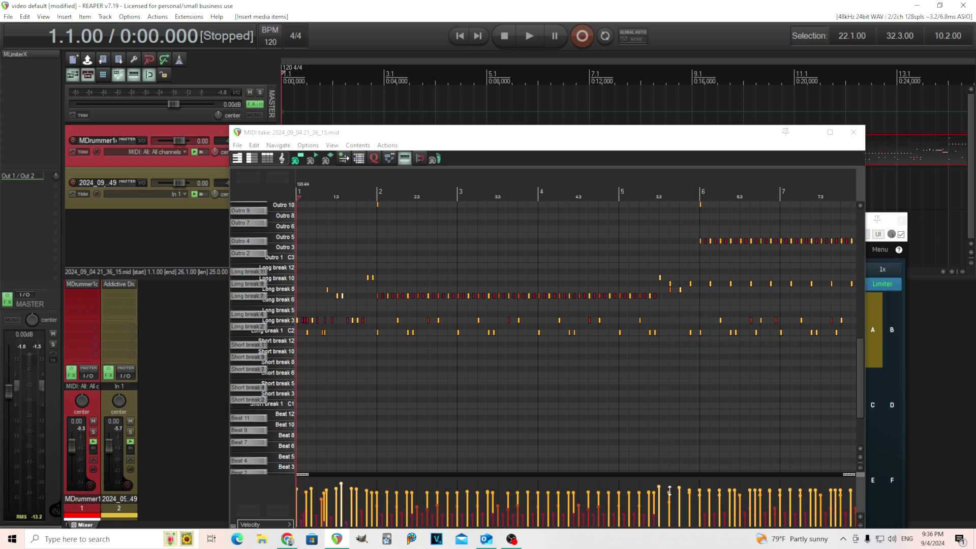
pyautogui.moveTo(669, 490)
pyautogui.mouseDown()
pyautogui.moveTo(672, 502)
pyautogui.moveTo(674, 494)
pyautogui.mouseUp()
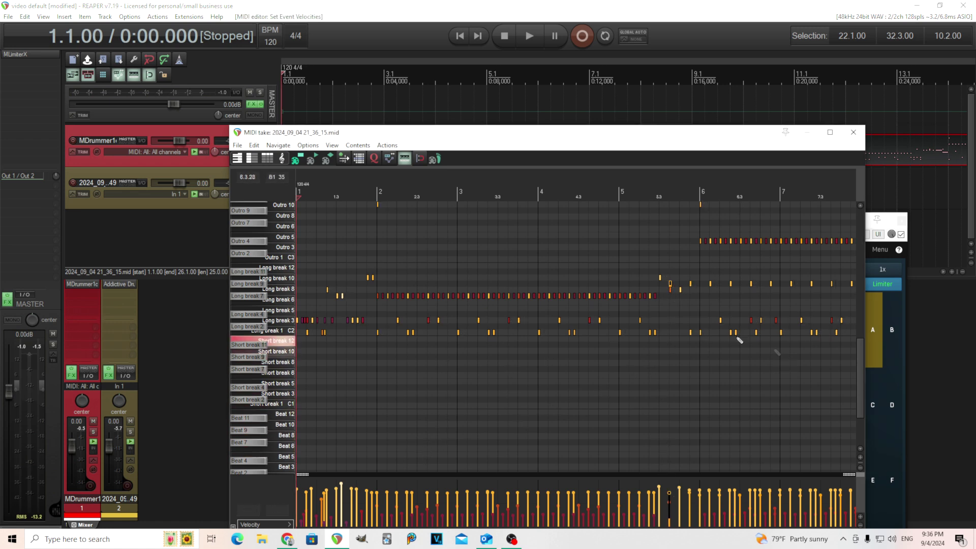
pyautogui.click(853, 133)
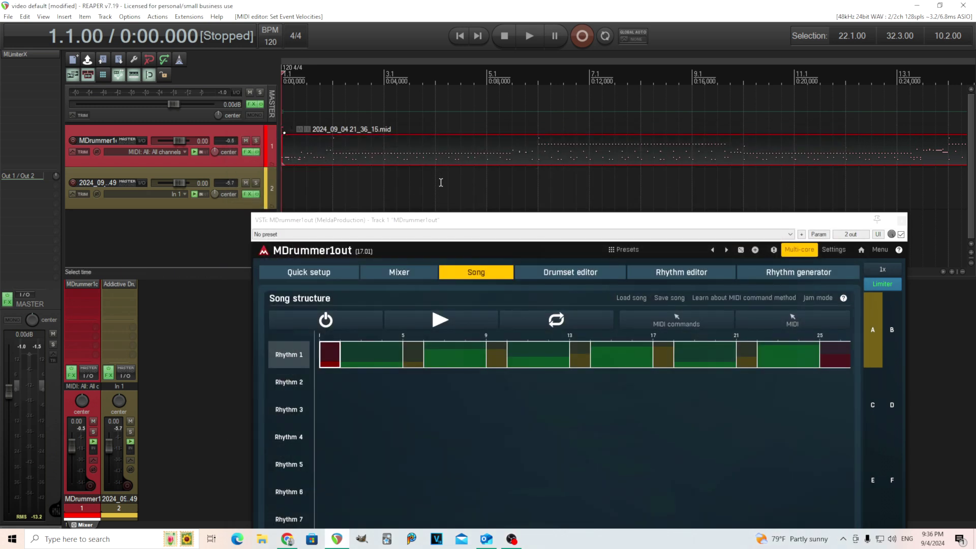
# Step: Delete the song MIDI item from track 1 and move the MDrummer window higher
pyautogui.click(382, 163)
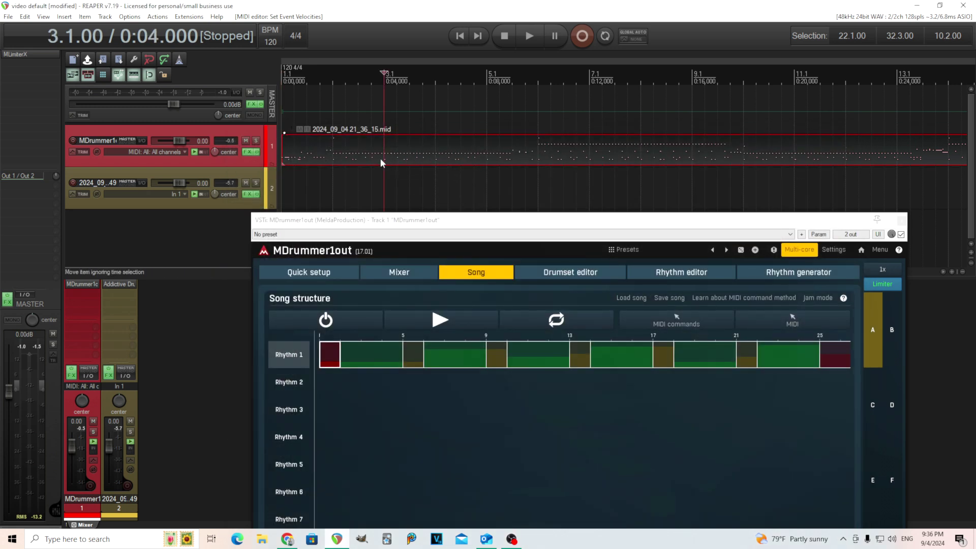
pyautogui.press('Delete')
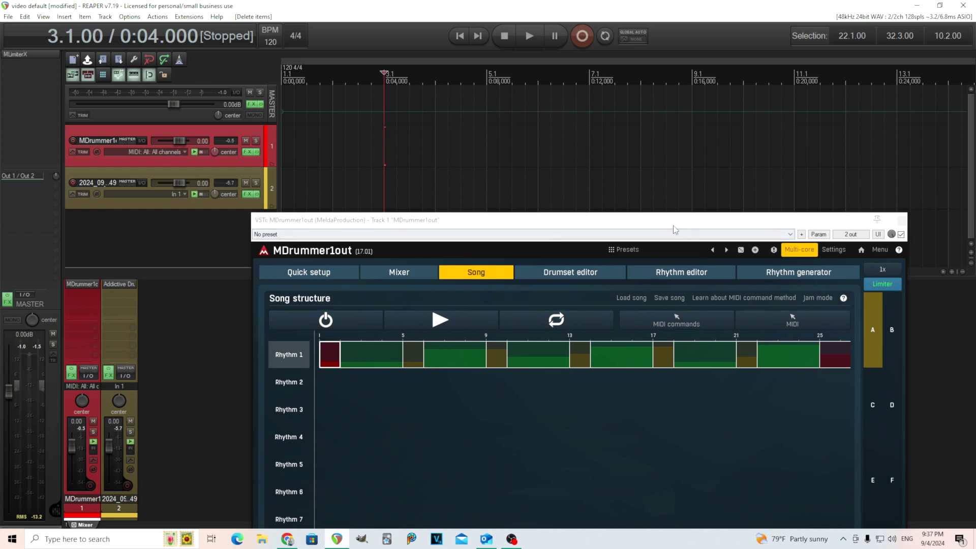
pyautogui.moveTo(673, 225); pyautogui.dragTo(675, 165)
# Step: In MDrummer's Rhythm editor, select the Beat loop and audition it
pyautogui.click(699, 215)
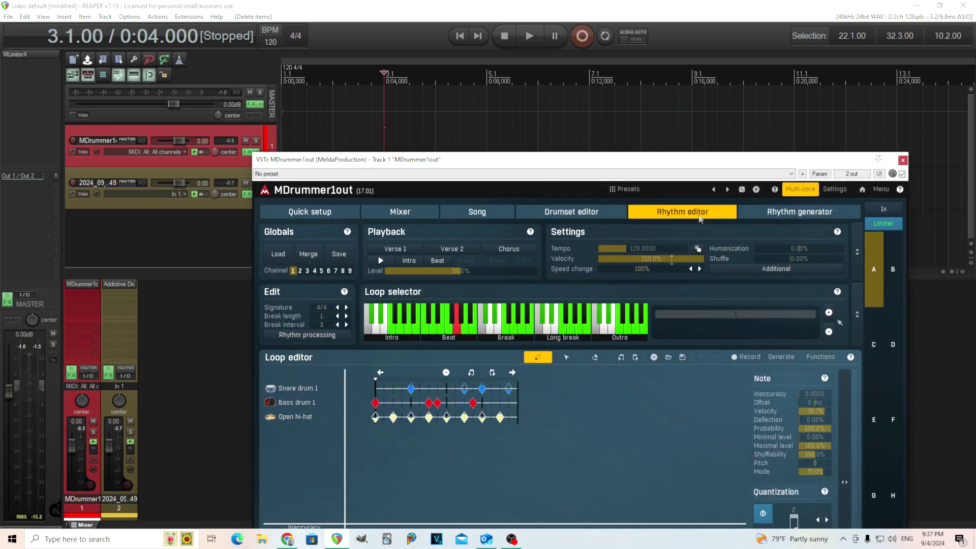
pyautogui.click(452, 331)
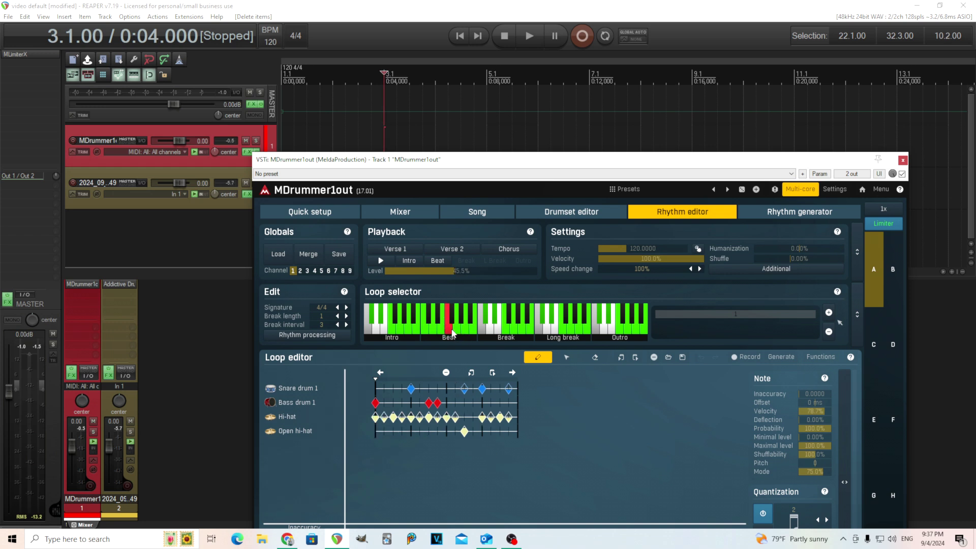
pyautogui.click(458, 332)
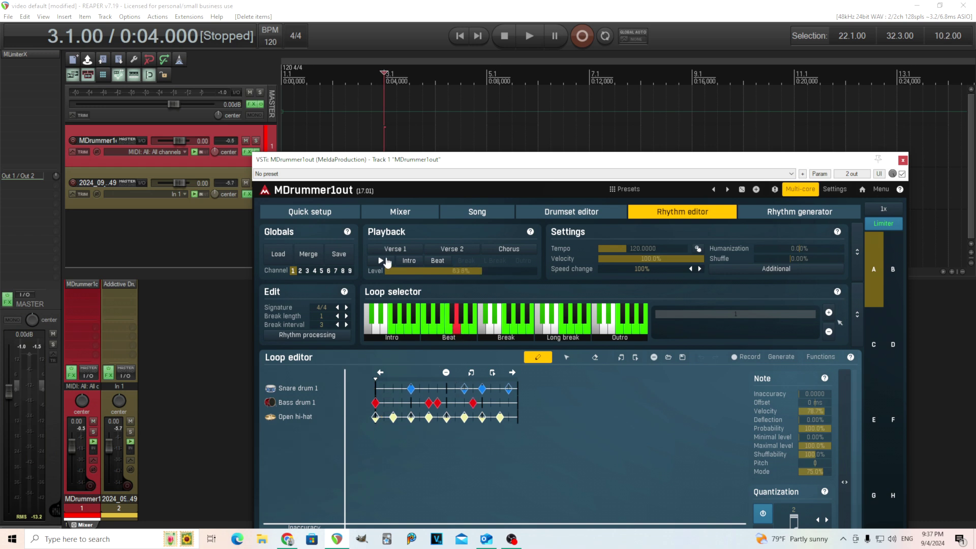
pyautogui.click(381, 262)
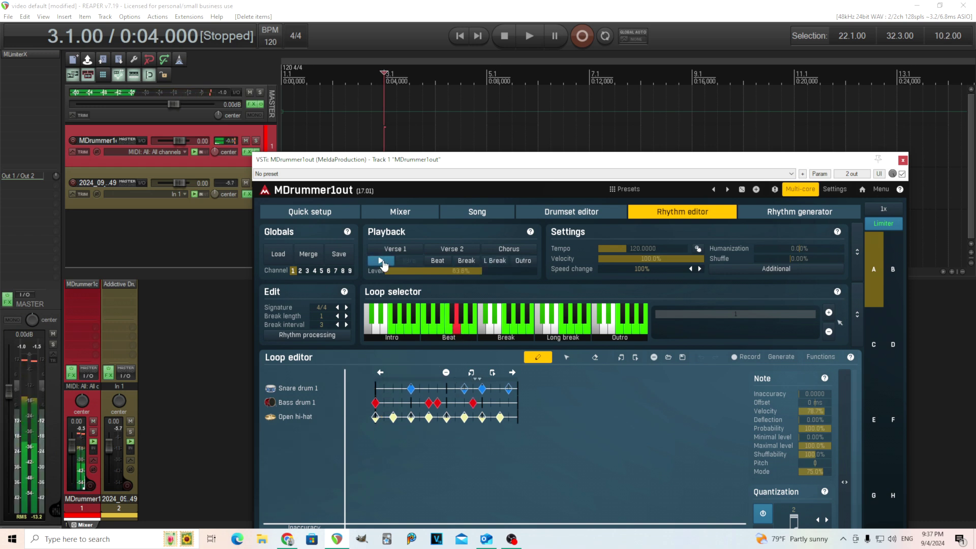
pyautogui.click(381, 261)
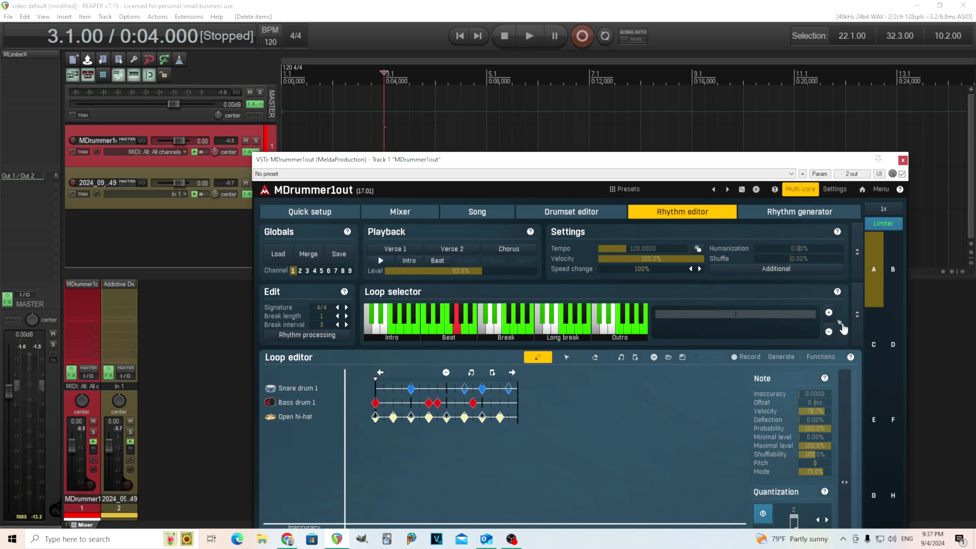
# Step: Place the Beat loop as a one-bar MIDI item on track 1 and play it in the MIDI editor
pyautogui.moveTo(839, 324); pyautogui.dragTo(323, 226)
pyautogui.doubleClick(300, 162)
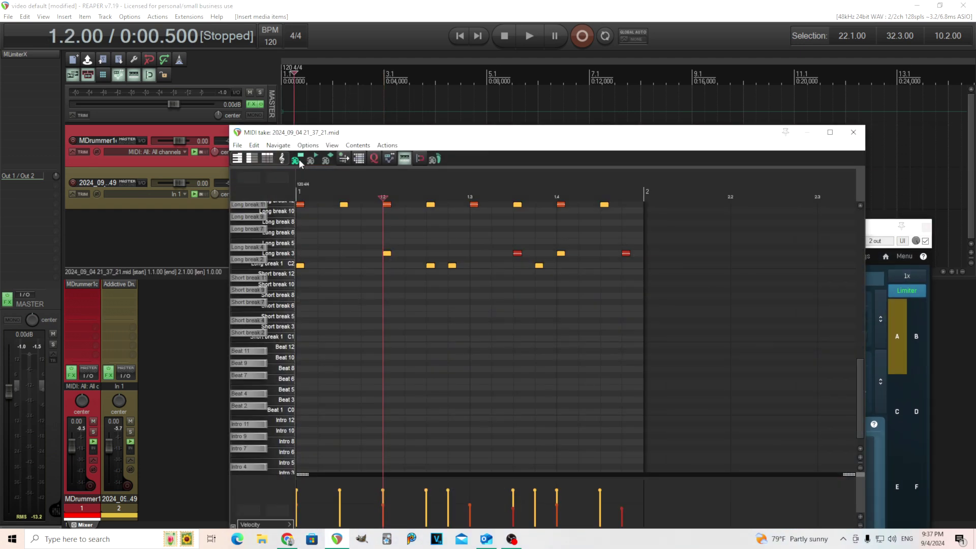
pyautogui.moveTo(858, 385); pyautogui.dragTo(859, 362)
pyautogui.click(461, 37)
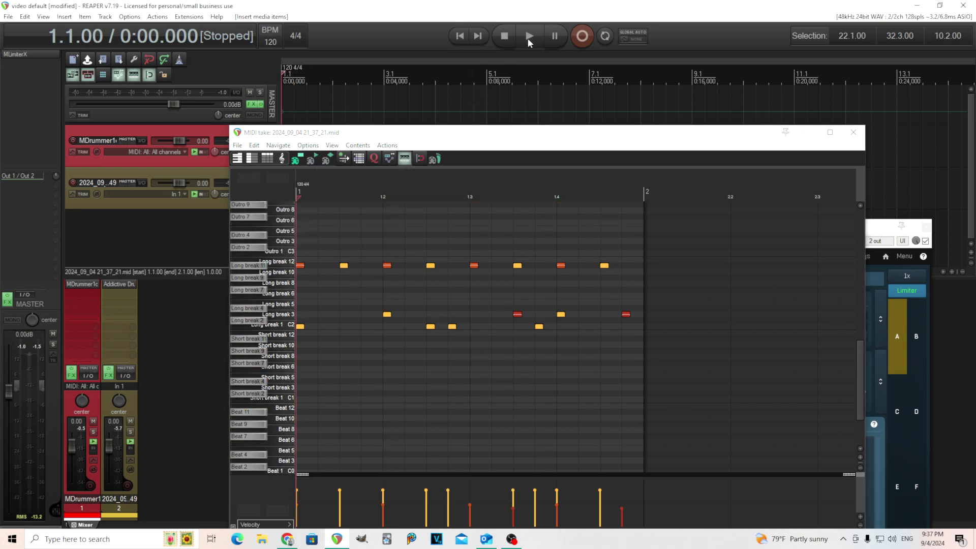
pyautogui.click(529, 38)
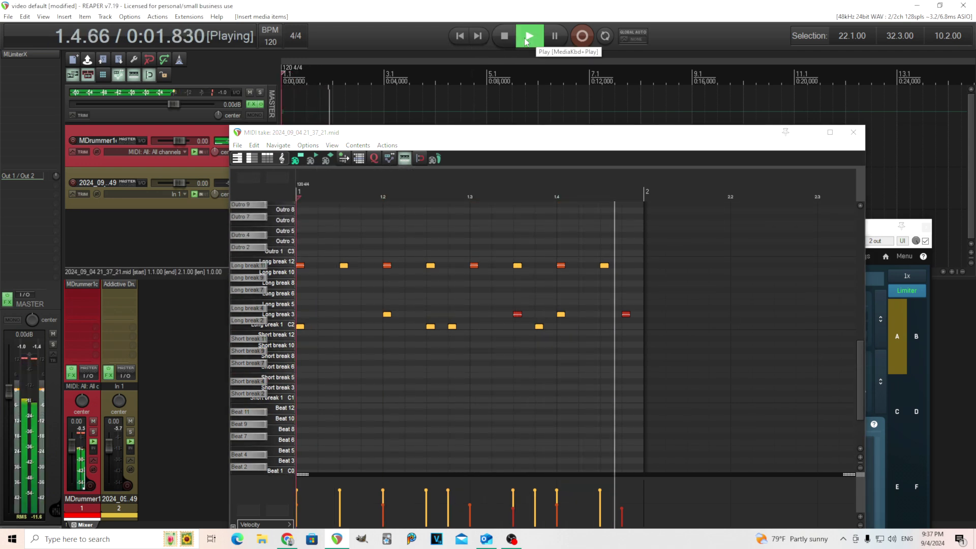
pyautogui.click(505, 35)
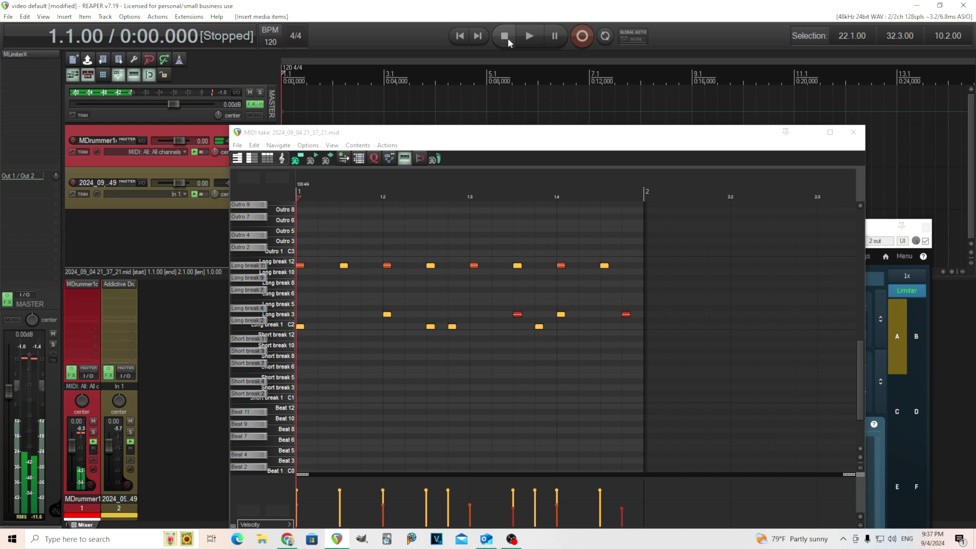
pyautogui.click(854, 132)
# Step: Move the MDrummer window higher and delete the loop item from track 1
pyautogui.moveTo(584, 227); pyautogui.dragTo(582, 136)
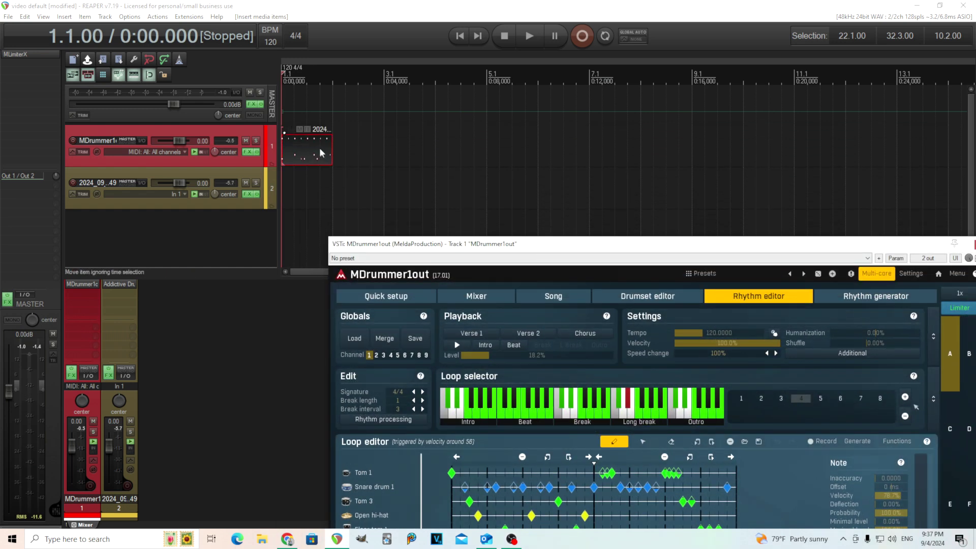
pyautogui.click(303, 145)
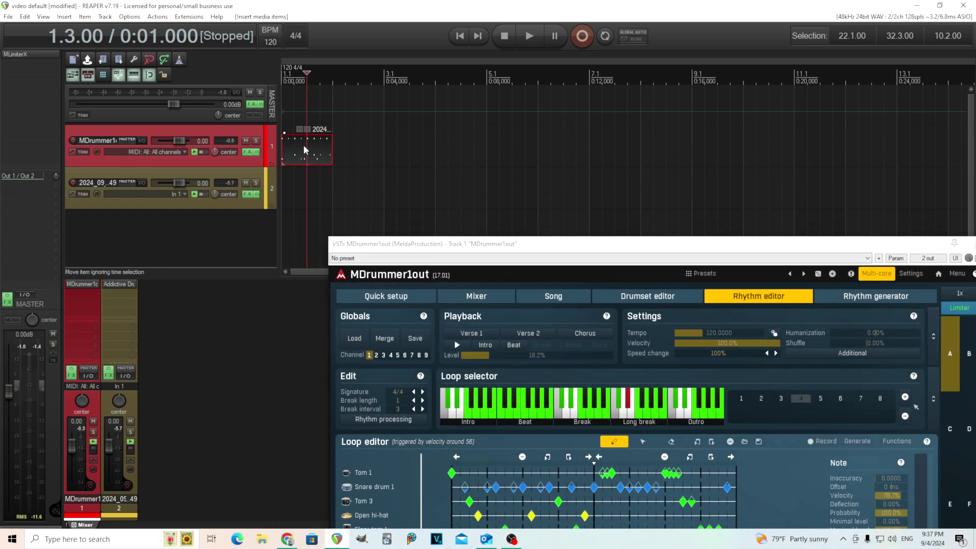
pyautogui.press('Delete')
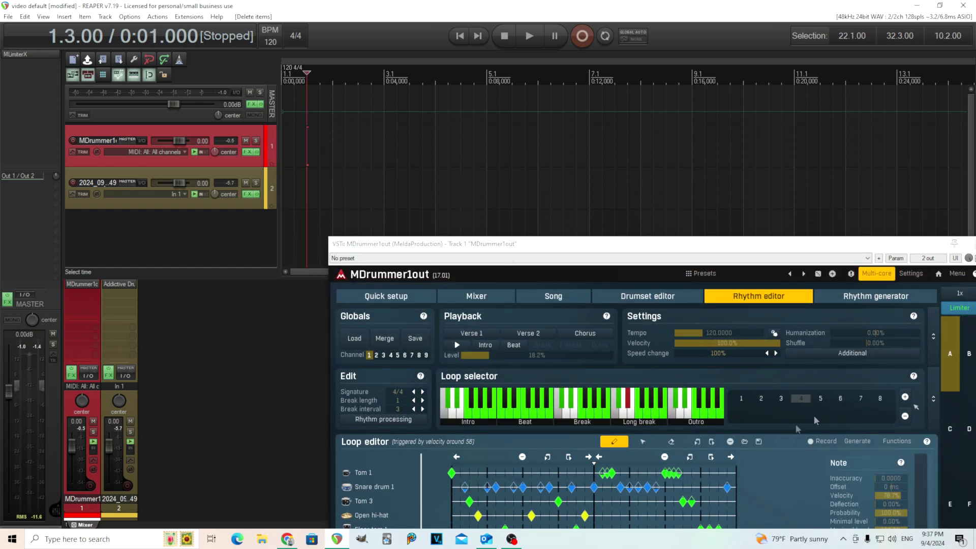
# Step: Choose a different Beat loop in MDrummer and audition it
pyautogui.click(532, 405)
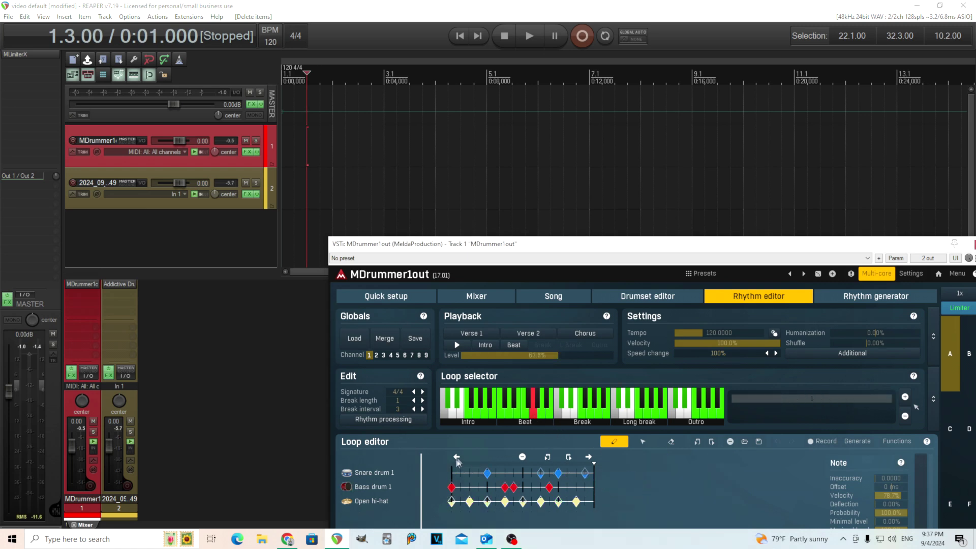
pyautogui.click(456, 344)
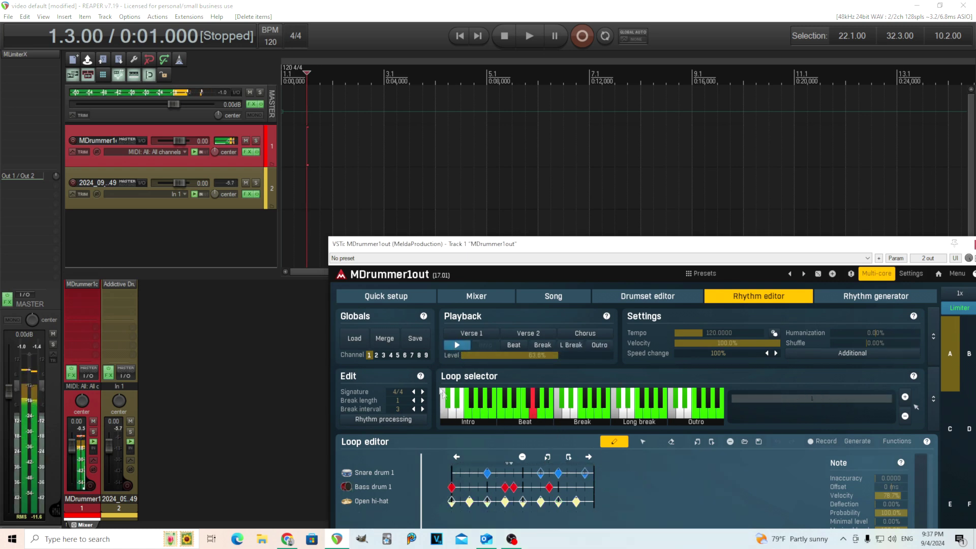
pyautogui.click(456, 346)
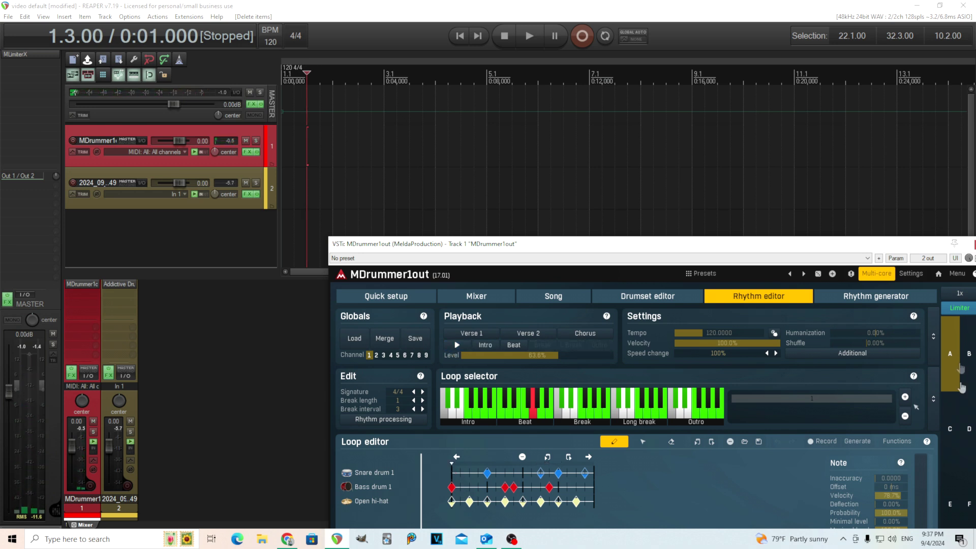
# Step: Place the drum pattern on track 2 at the song start, play it, then select the Break loop
pyautogui.moveTo(918, 407); pyautogui.dragTo(285, 198)
pyautogui.click(459, 35)
pyautogui.click(530, 35)
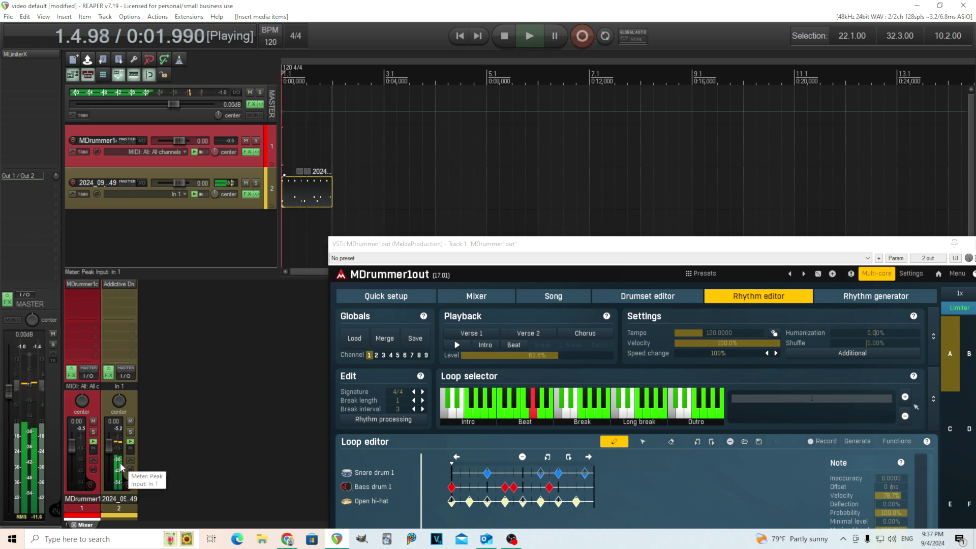
pyautogui.press('space')
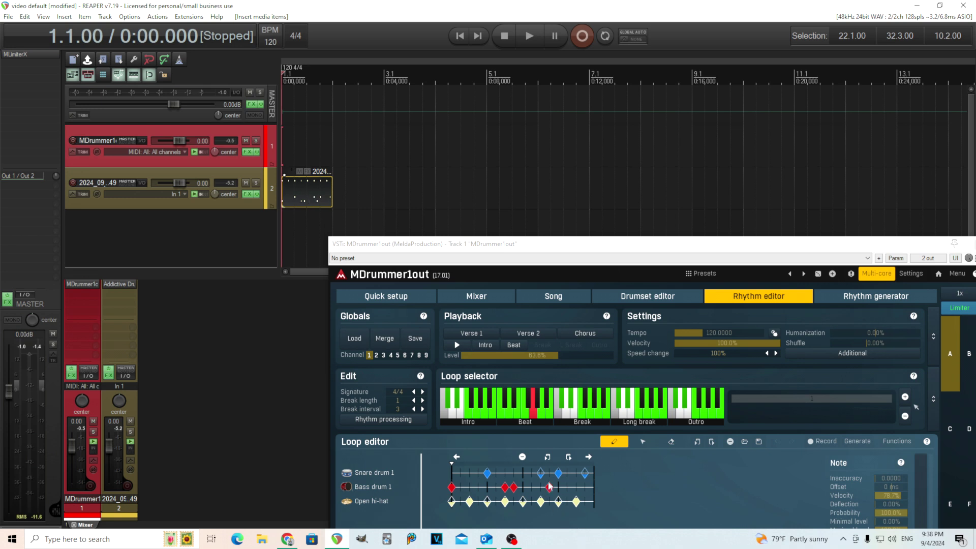
pyautogui.click(592, 420)
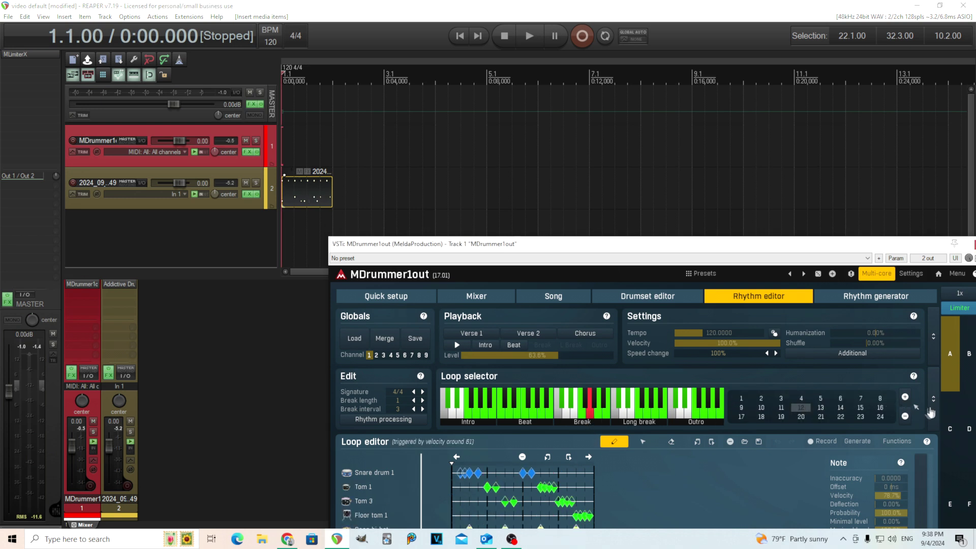
# Step: Place MDrummer's Break loop on track 2 right after the first item, and play it back
pyautogui.moveTo(919, 413); pyautogui.dragTo(340, 206)
pyautogui.click(529, 36)
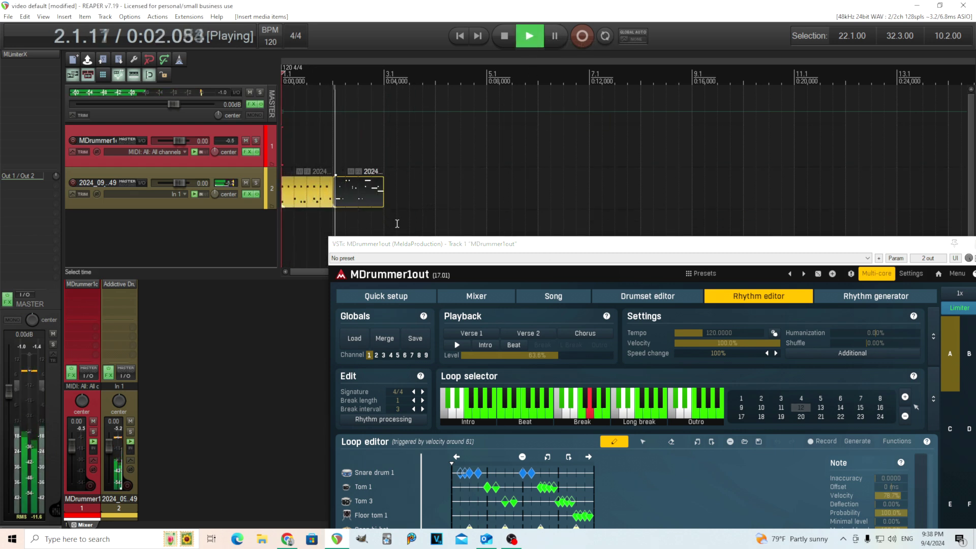
pyautogui.click(505, 43)
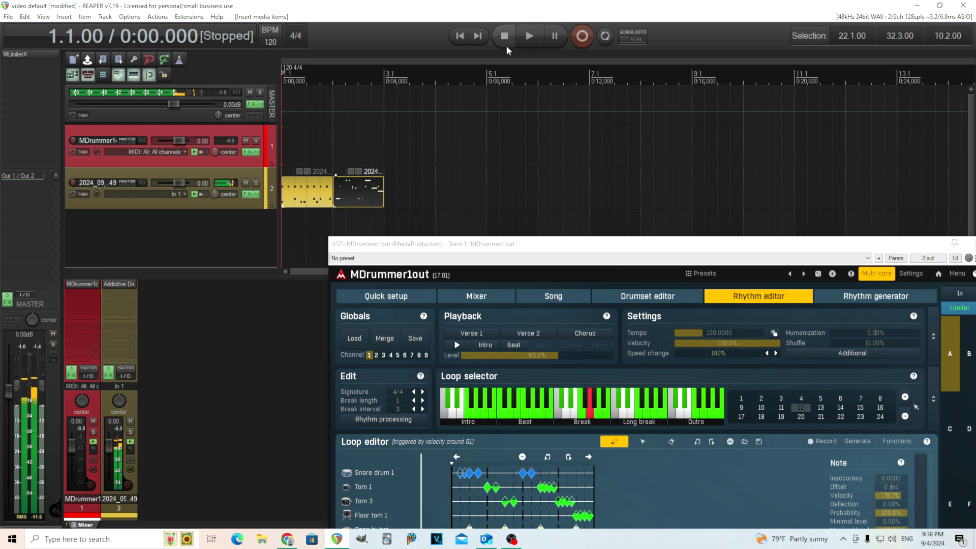
# Step: Preview MDrummer's rhythm, then reposition the plugin window down and left
pyautogui.click(458, 346)
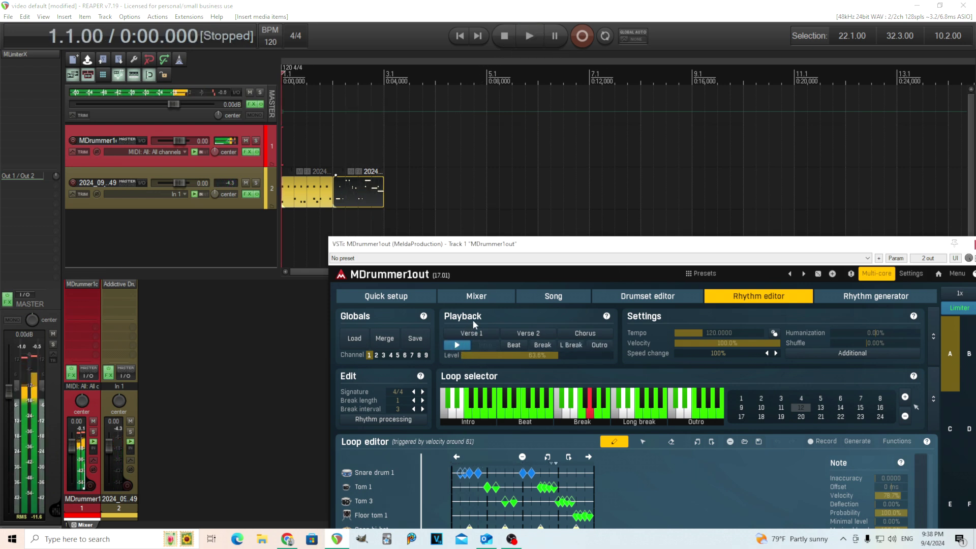
pyautogui.click(457, 346)
pyautogui.moveTo(457, 244); pyautogui.dragTo(527, 137)
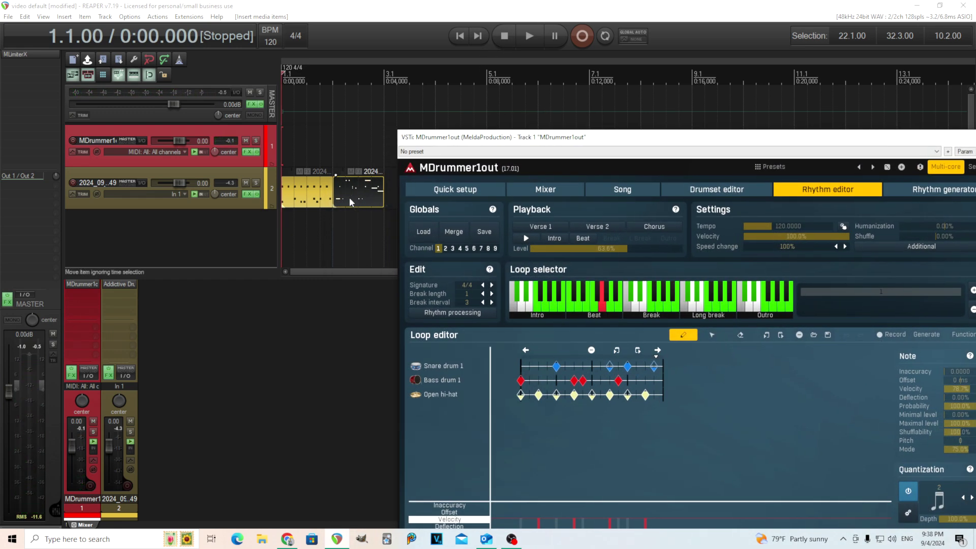
pyautogui.moveTo(540, 142); pyautogui.dragTo(315, 355)
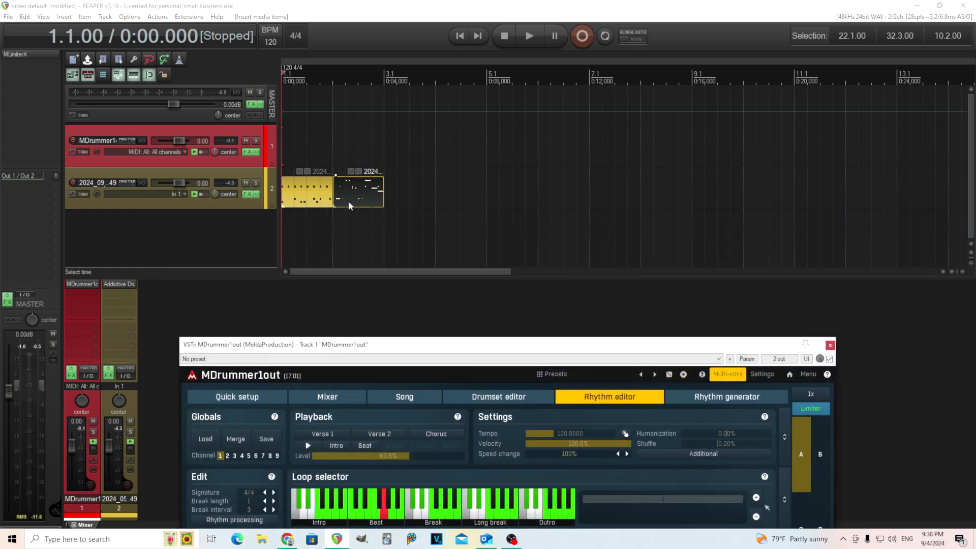
# Step: Remove the Break MIDI item and the first drum item from track 2
pyautogui.click(359, 190)
pyautogui.rightClick(359, 190)
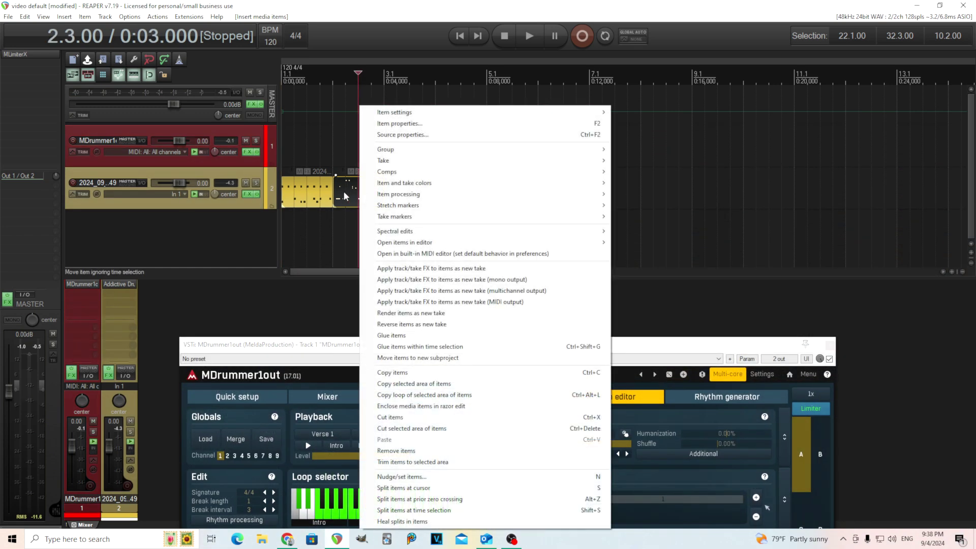
pyautogui.click(344, 196)
pyautogui.press('Delete')
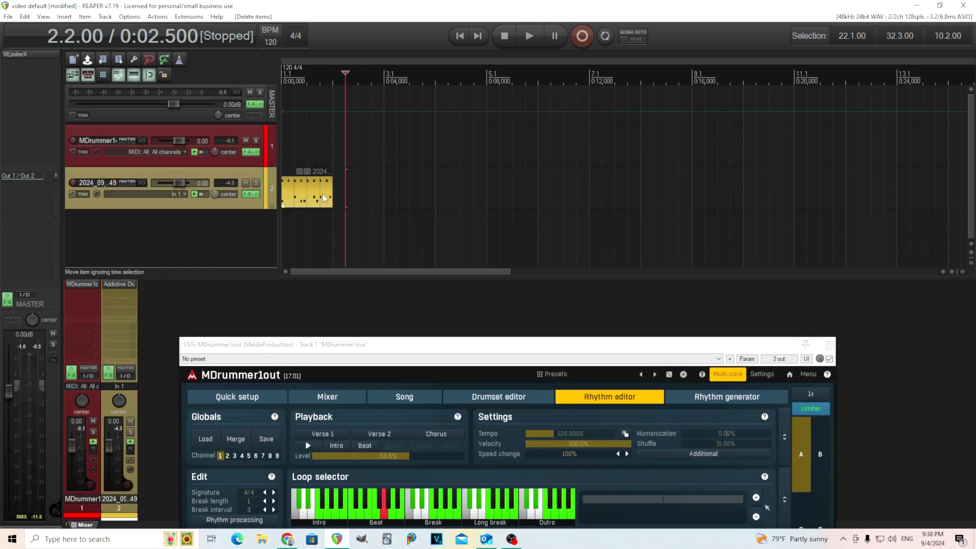
# Step: Delete track 2 and the MDrummer1out instrument track, confirming each deletion
pyautogui.click(254, 203)
pyautogui.press('Delete')
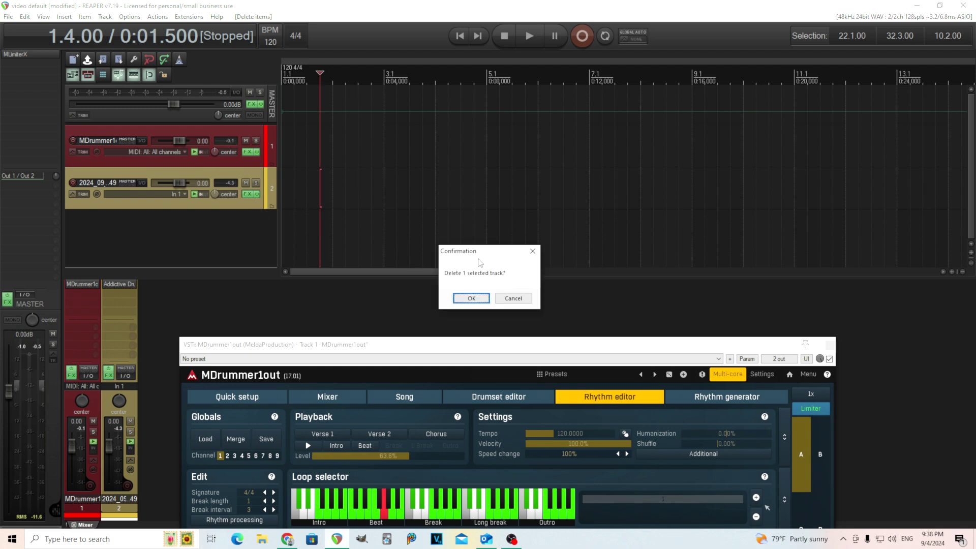
pyautogui.click(467, 304)
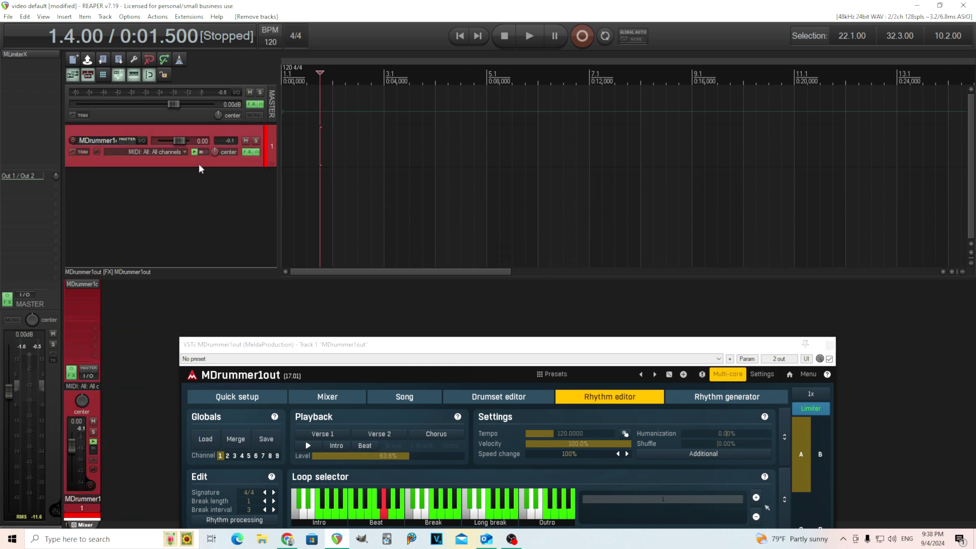
pyautogui.press('Delete')
pyautogui.click(467, 300)
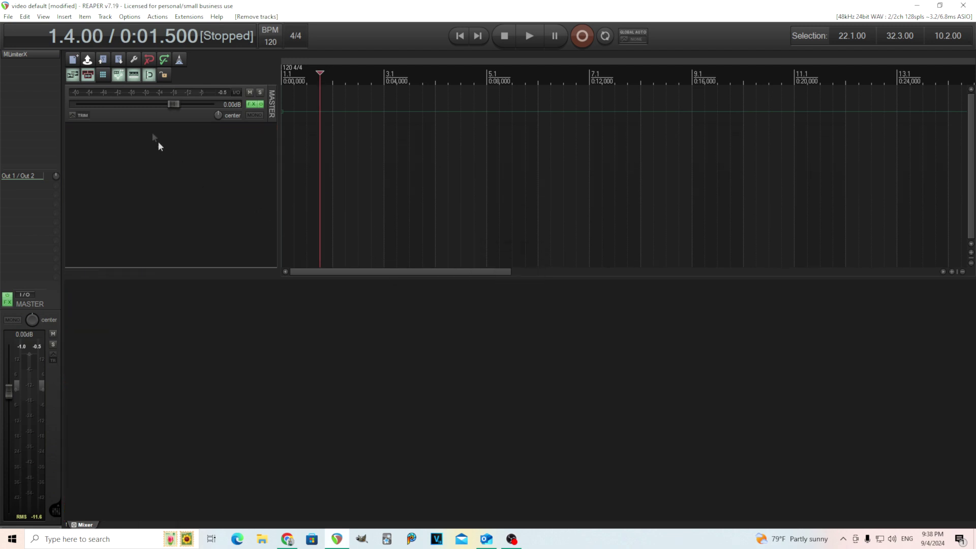
pyautogui.click(65, 17)
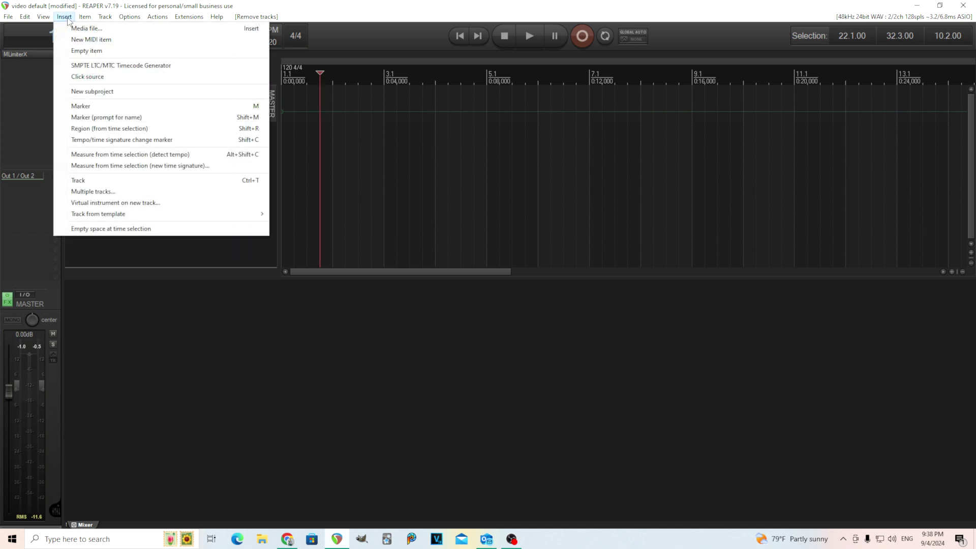
# Step: Add MDrummer16out (32 out) on a new track with 16 built output tracks, then close its FX chain
pyautogui.click(158, 201)
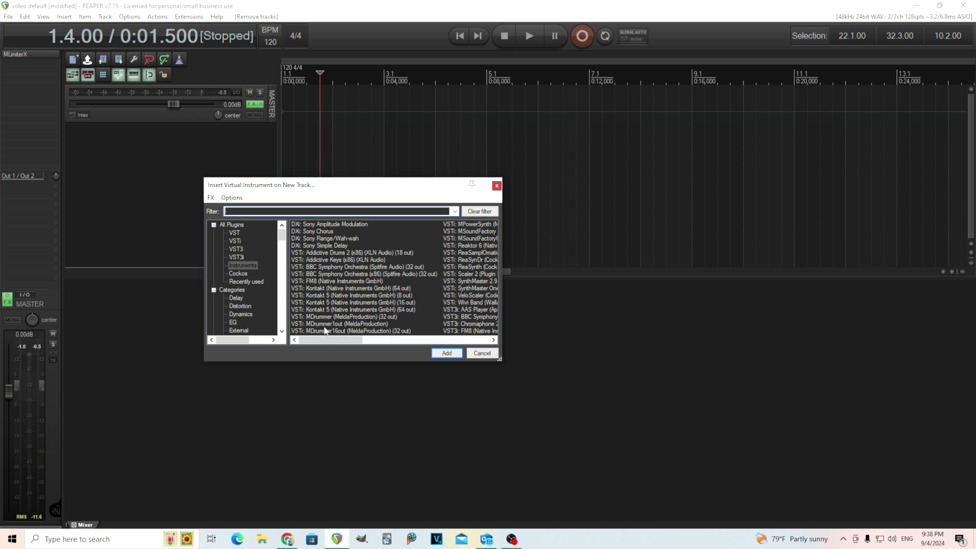
pyautogui.click(339, 332)
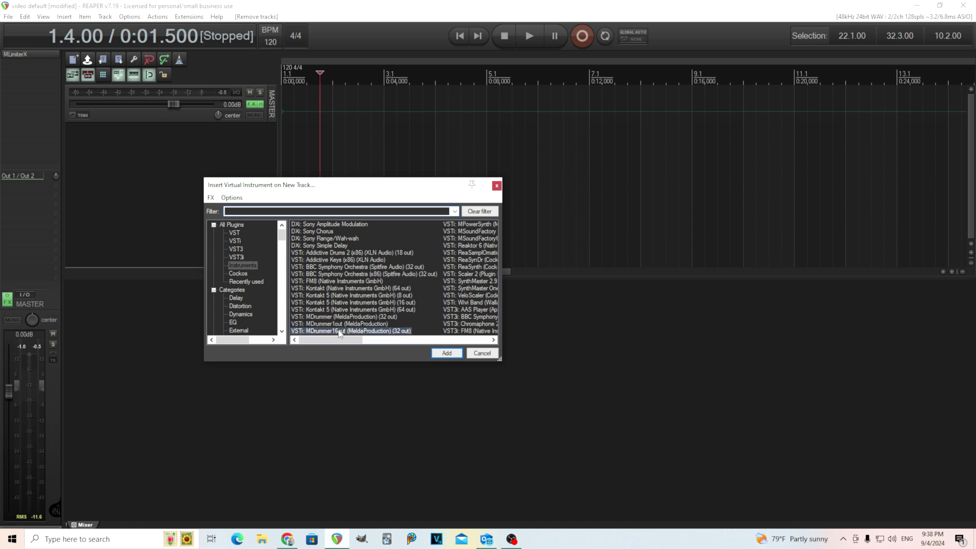
pyautogui.click(448, 356)
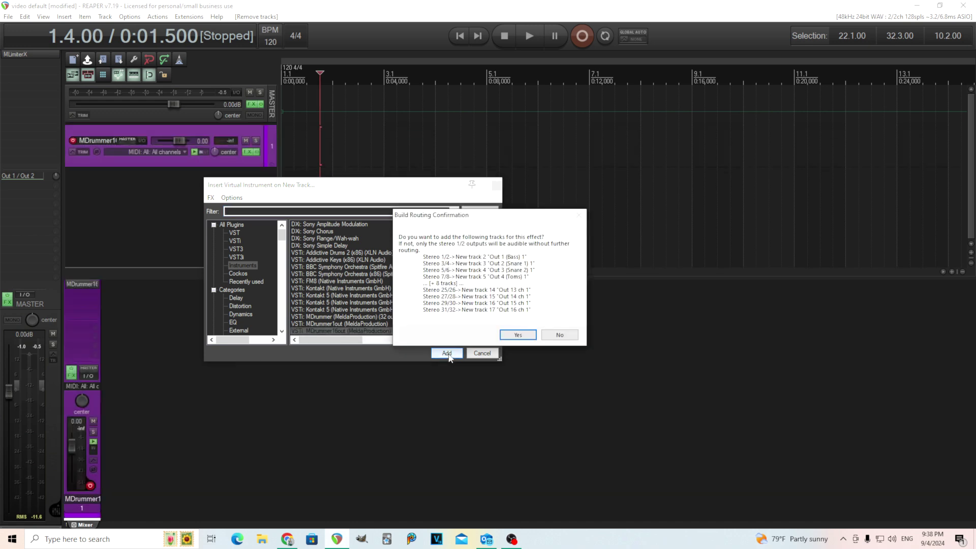
pyautogui.click(518, 335)
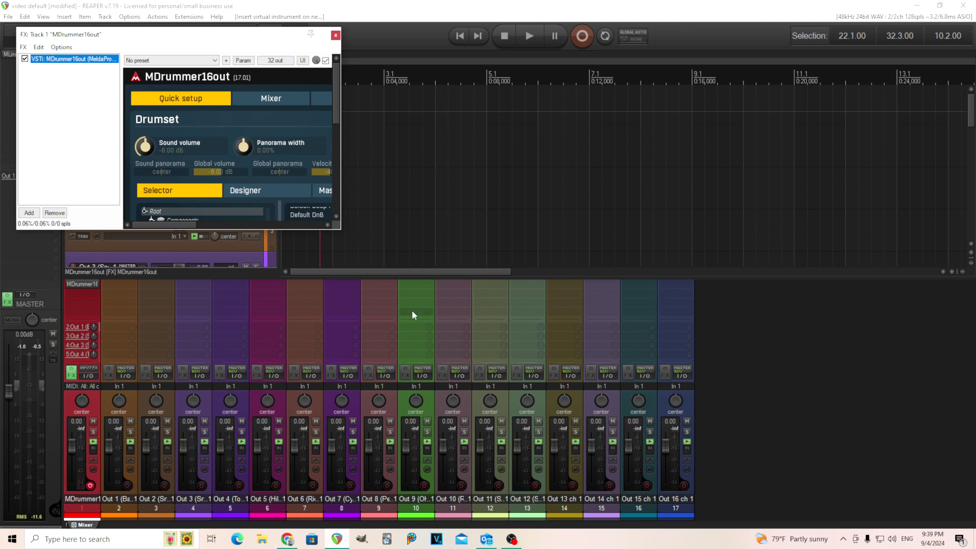
pyautogui.click(384, 503)
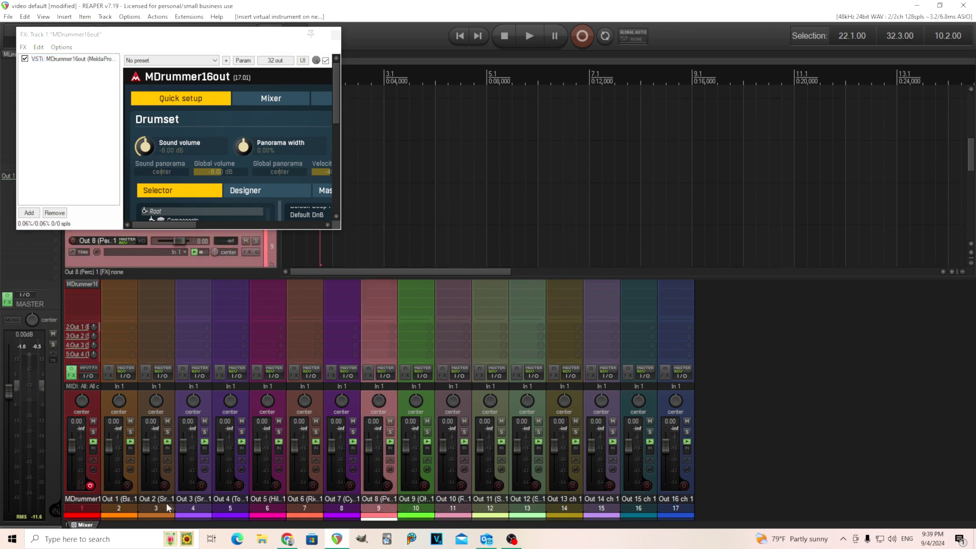
pyautogui.click(125, 501)
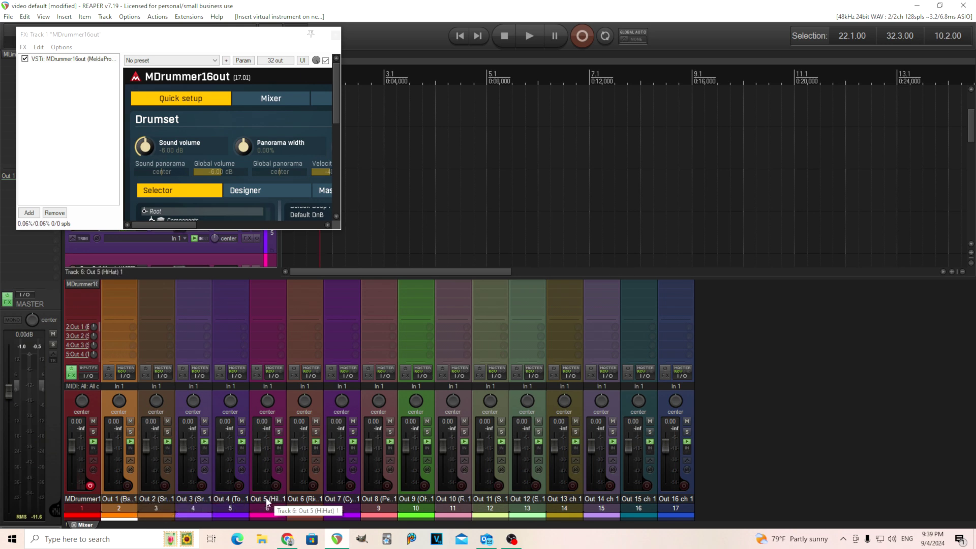
pyautogui.click(335, 35)
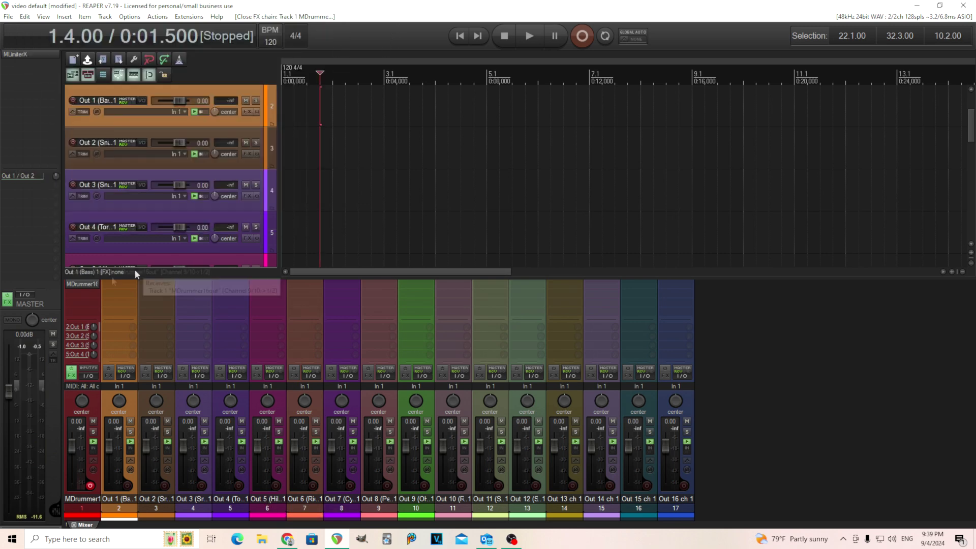
# Step: Load the Acoustic - Studio 2008 drumset and preview the Acoustic - Funk Basic 02 rhythm
pyautogui.click(82, 285)
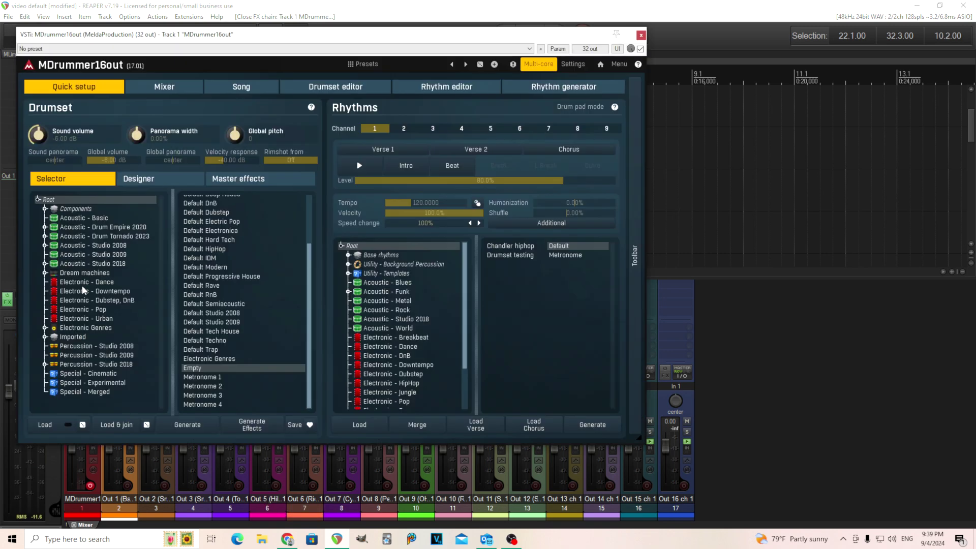
pyautogui.click(100, 246)
pyautogui.click(206, 200)
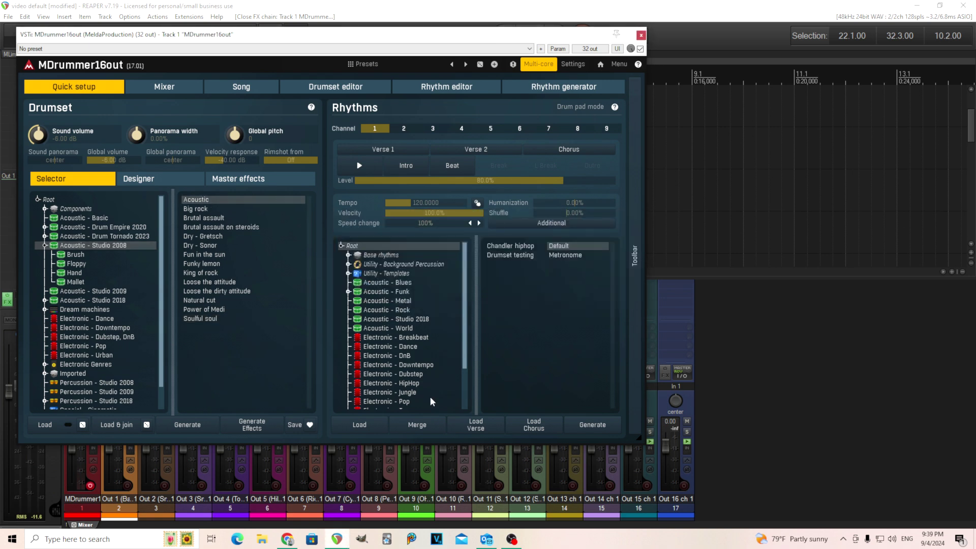
pyautogui.click(390, 293)
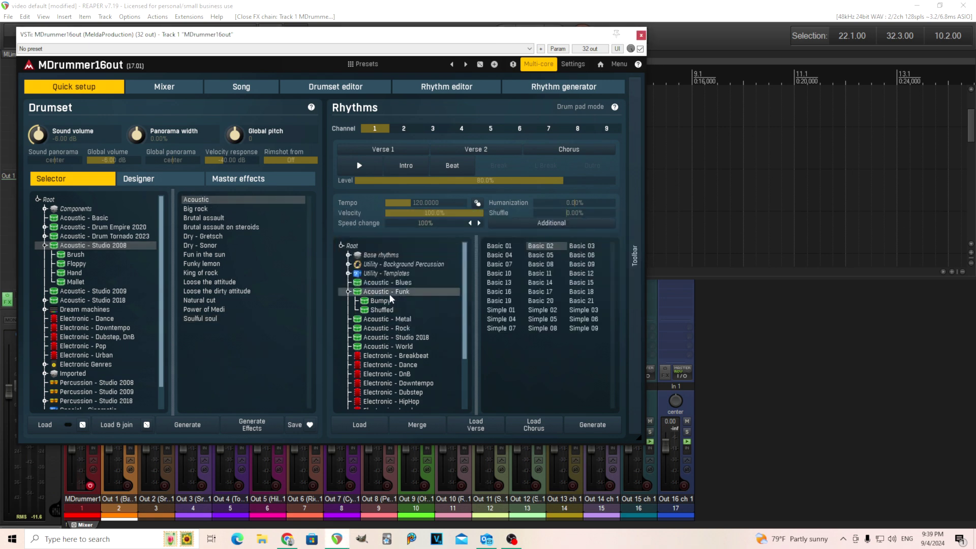
pyautogui.click(553, 245)
pyautogui.click(362, 168)
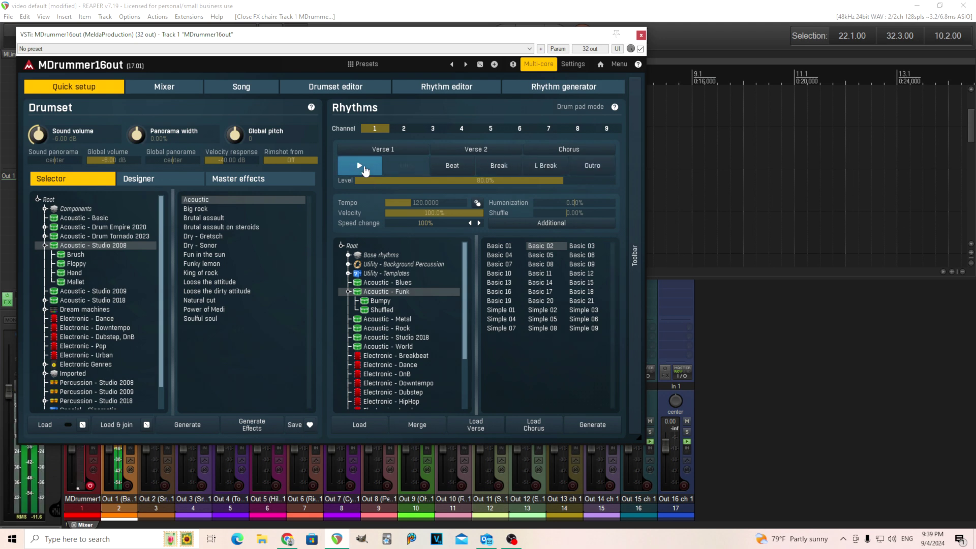
pyautogui.click(362, 168)
# Step: Clear Out 1's clipped peak reading and switch MDrummer16out to its Mixer page
pyautogui.moveTo(296, 36); pyautogui.dragTo(526, 102)
pyautogui.click(119, 429)
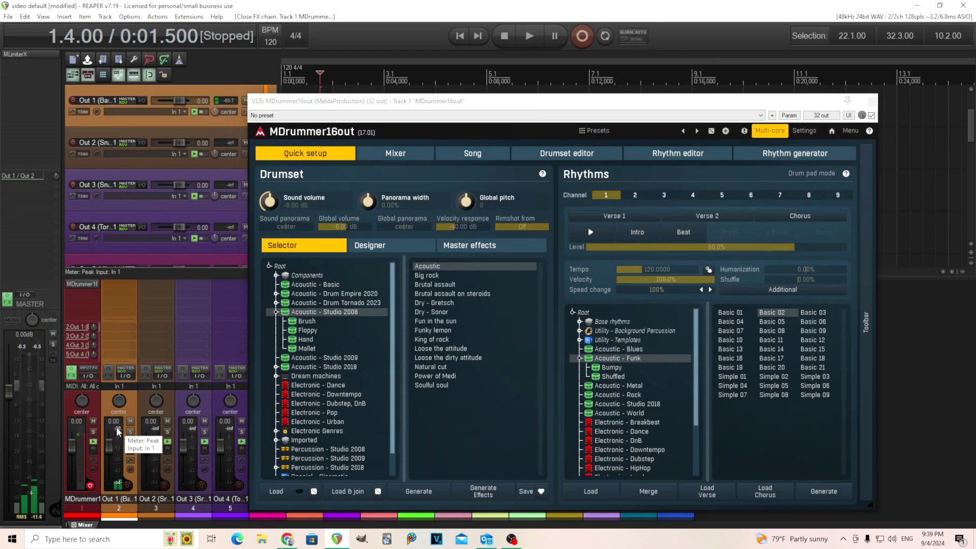
pyautogui.click(404, 152)
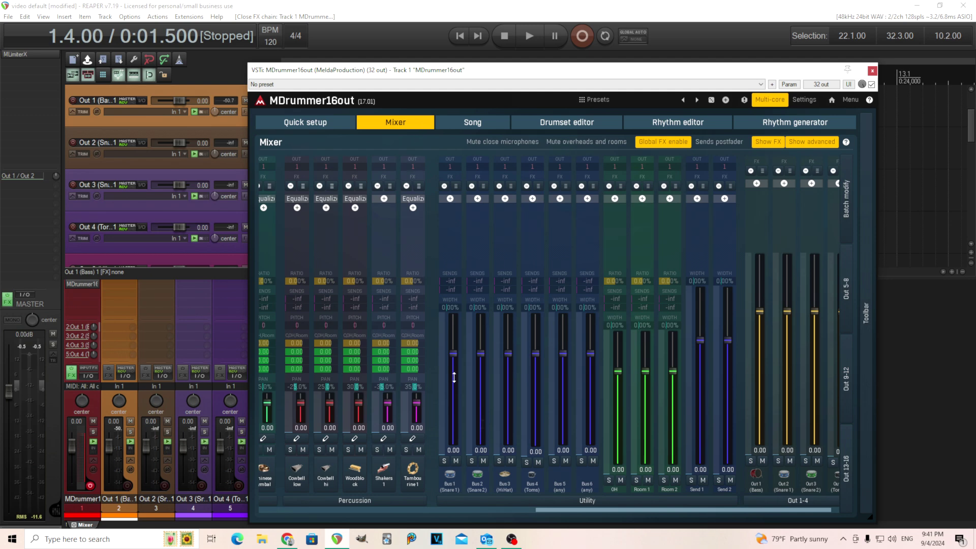
# Step: Assign all drums to default output channels in the Drumset editor, then check the Mixer page
pyautogui.click(572, 124)
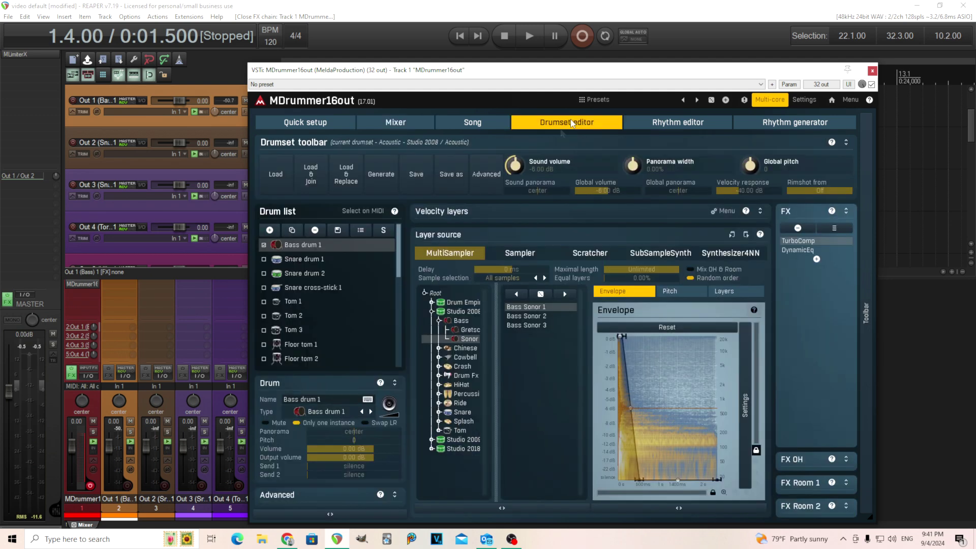
pyautogui.click(485, 184)
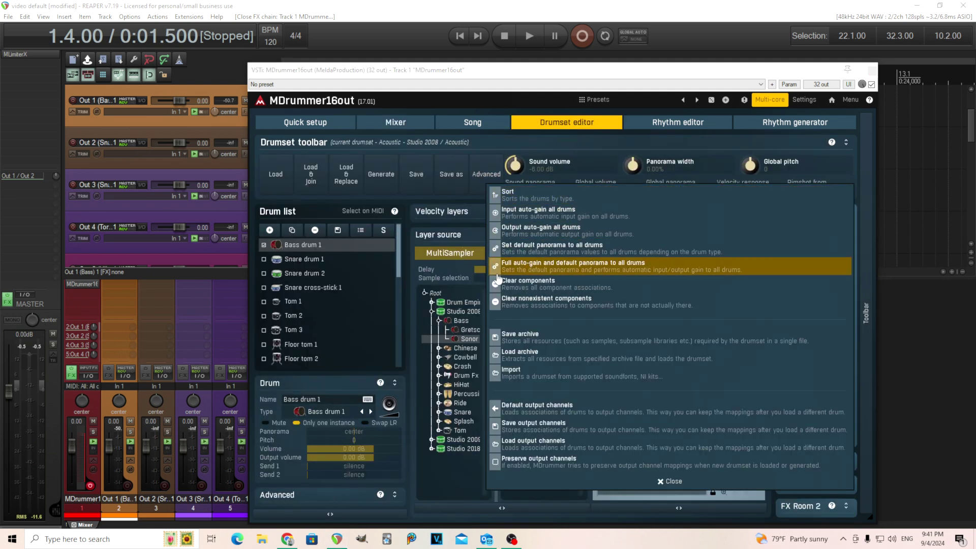
pyautogui.click(616, 419)
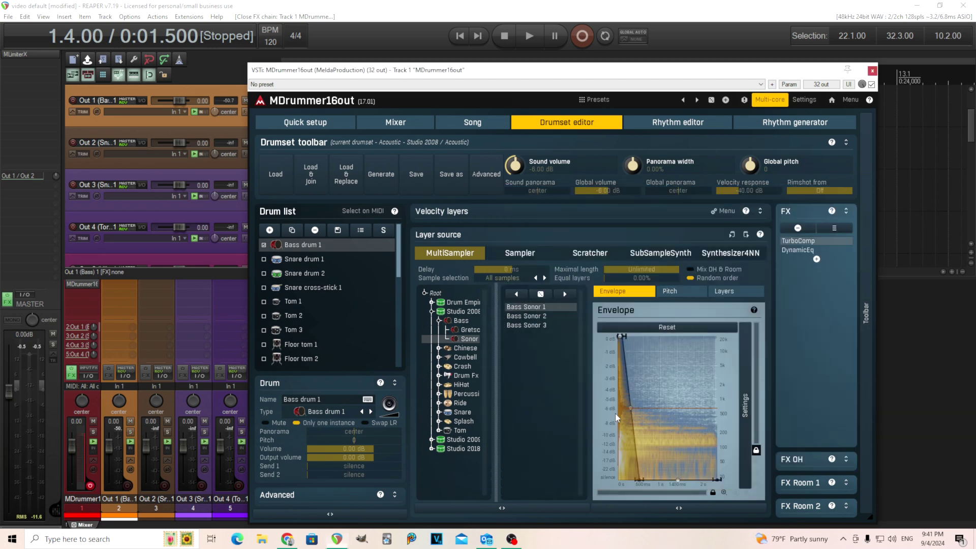
pyautogui.click(400, 122)
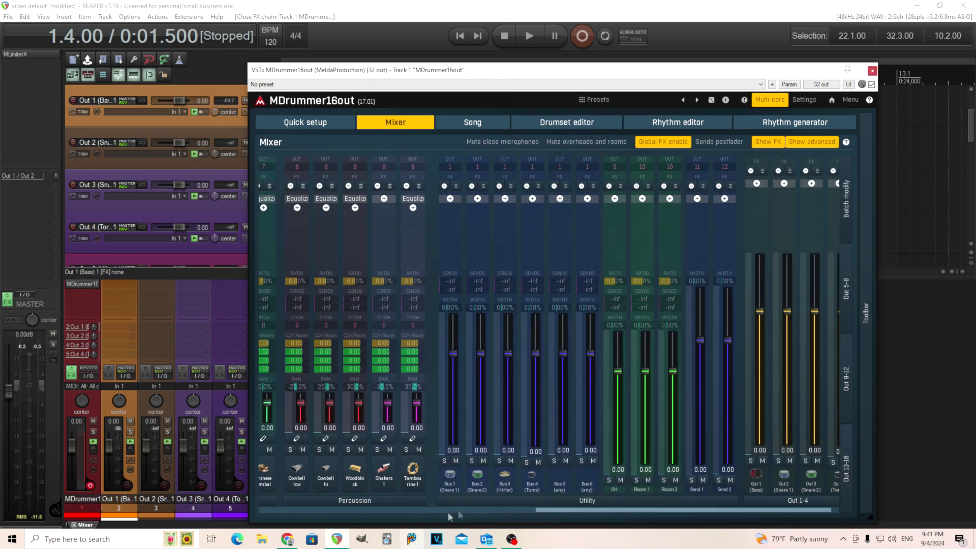
pyautogui.moveTo(574, 510); pyautogui.dragTo(257, 510)
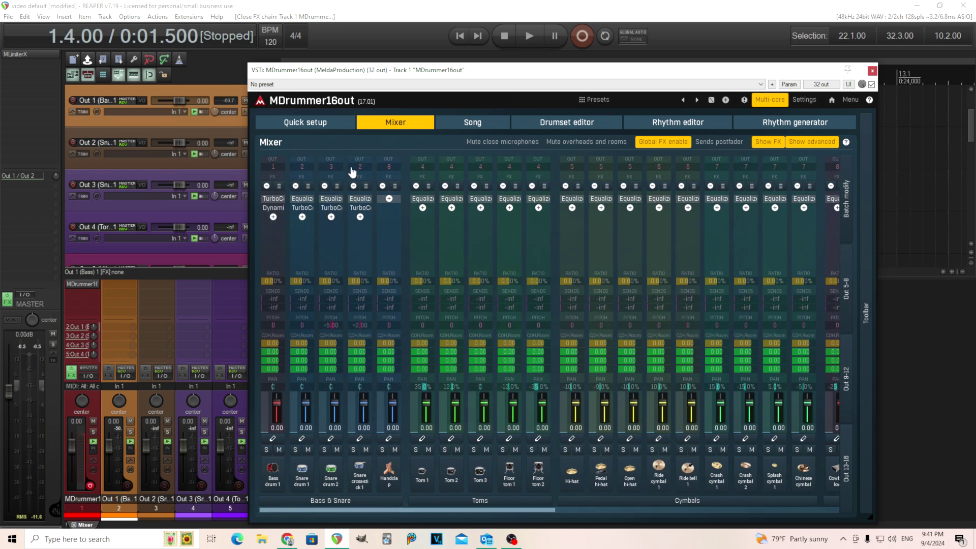
# Step: Play the Quick setup rhythm to test the separate outputs, then close the plugin window
pyautogui.moveTo(437, 71); pyautogui.dragTo(369, 128)
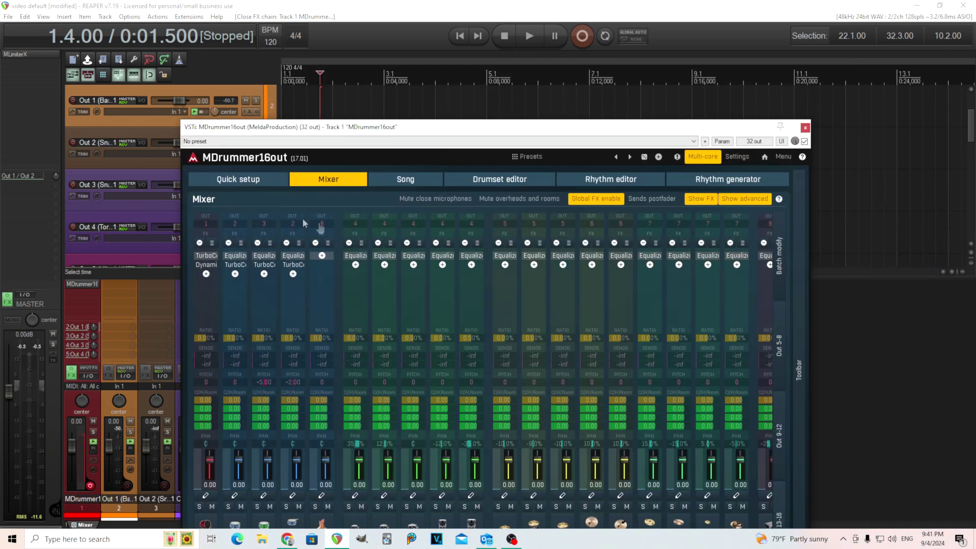
pyautogui.click(264, 180)
pyautogui.moveTo(285, 127); pyautogui.dragTo(459, 101)
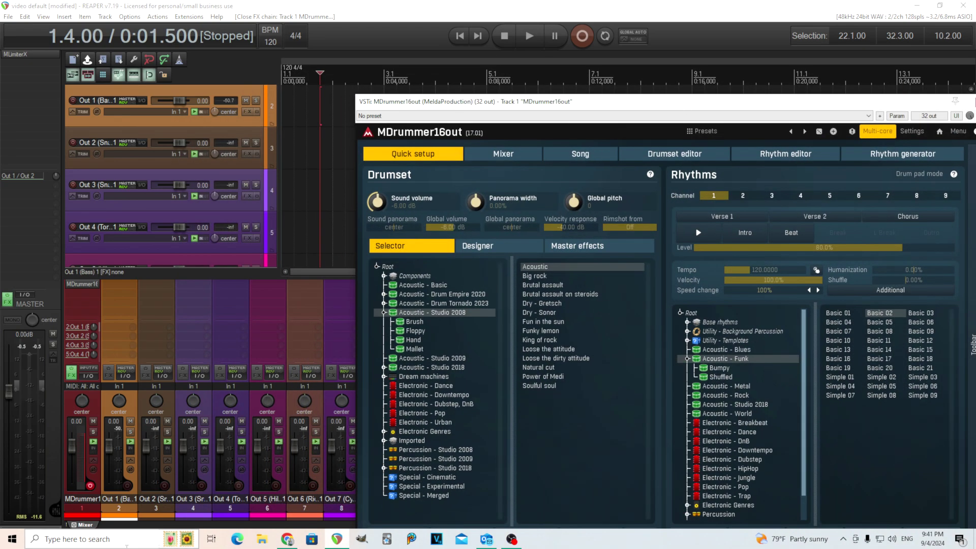
pyautogui.click(700, 234)
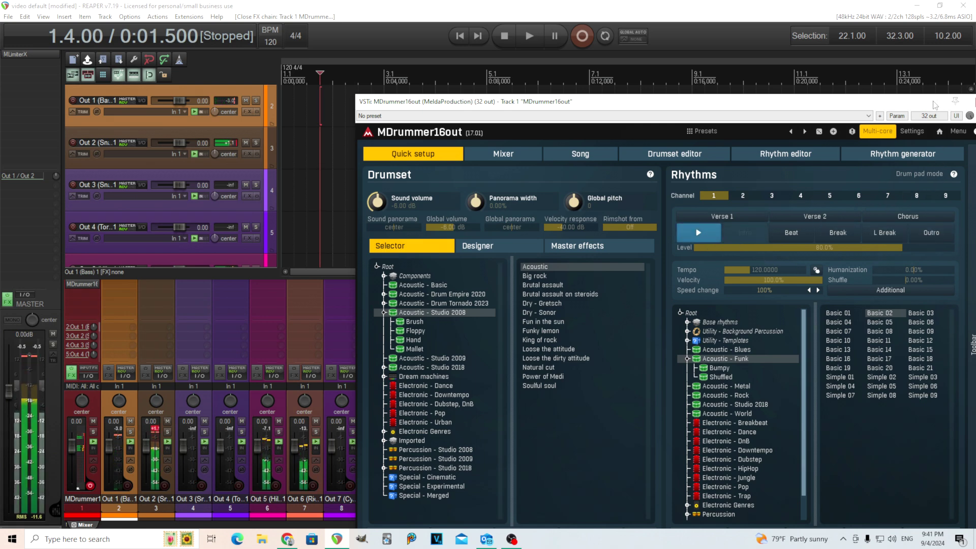
pyautogui.moveTo(972, 106); pyautogui.dragTo(817, 124)
pyautogui.click(824, 121)
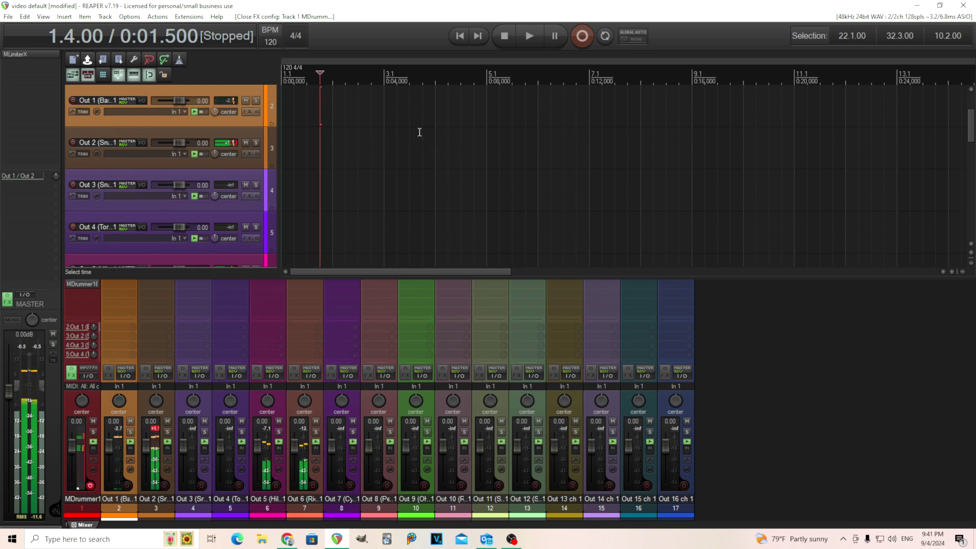
# Step: Drag the Song page's MIDI onto track 1 as 2024_09_04 21_41_50.mid, then close MDrummer16out
pyautogui.click(81, 284)
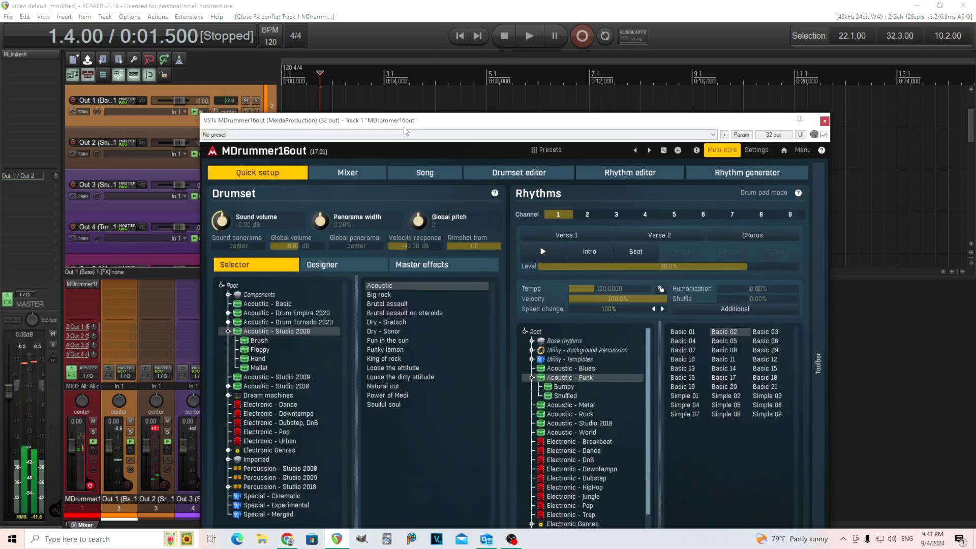
pyautogui.scroll(2, 961, 136)
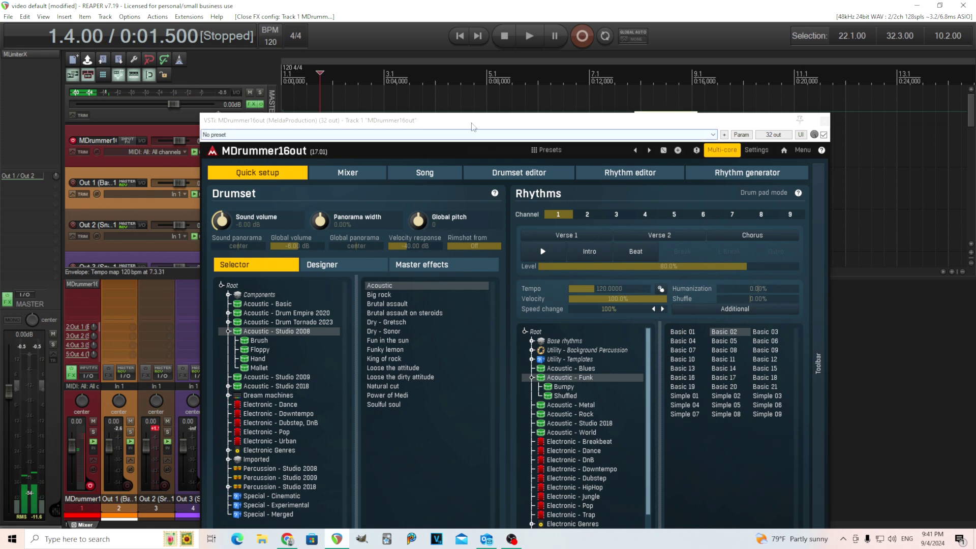
pyautogui.moveTo(474, 124); pyautogui.dragTo(680, 151)
pyautogui.click(638, 203)
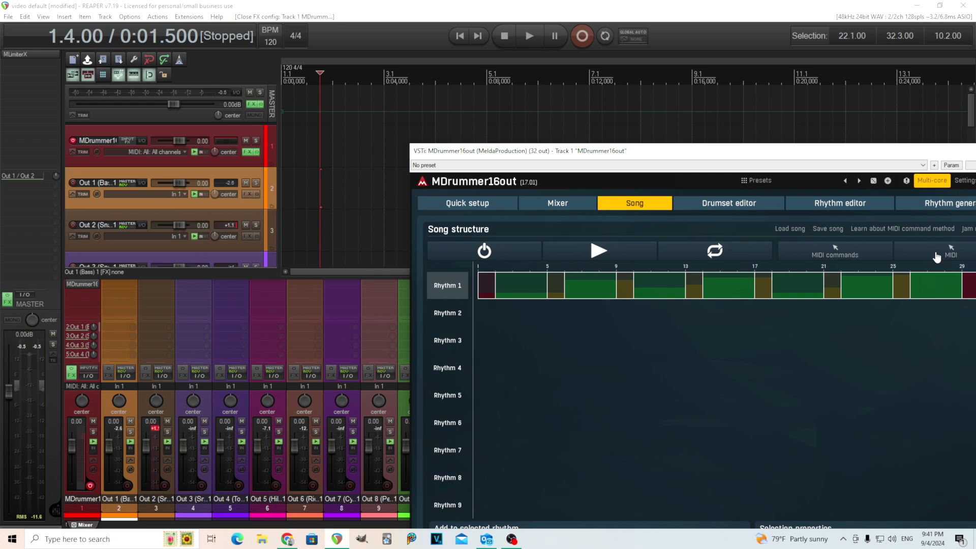
pyautogui.moveTo(937, 257); pyautogui.dragTo(289, 149)
pyautogui.click(560, 160)
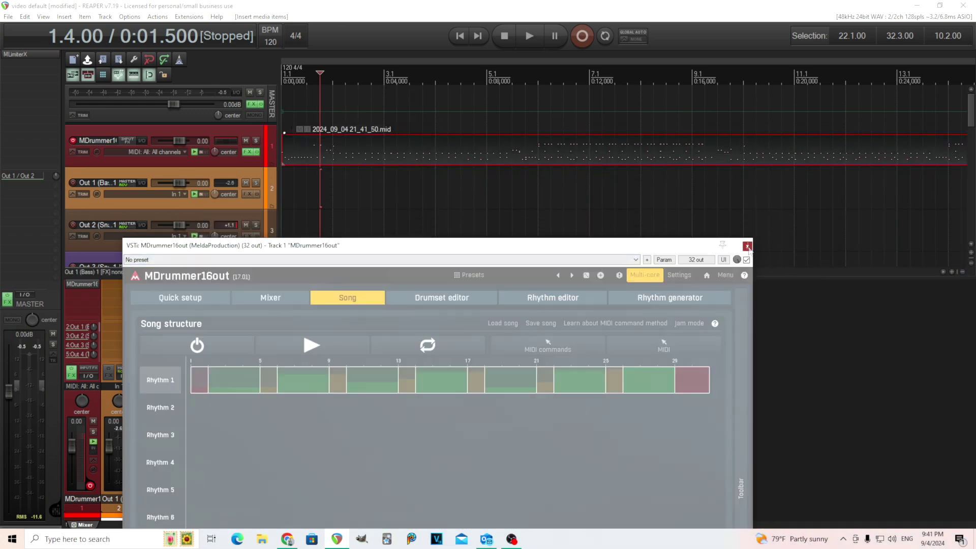
pyautogui.click(747, 246)
pyautogui.scroll(-3, 715, 195)
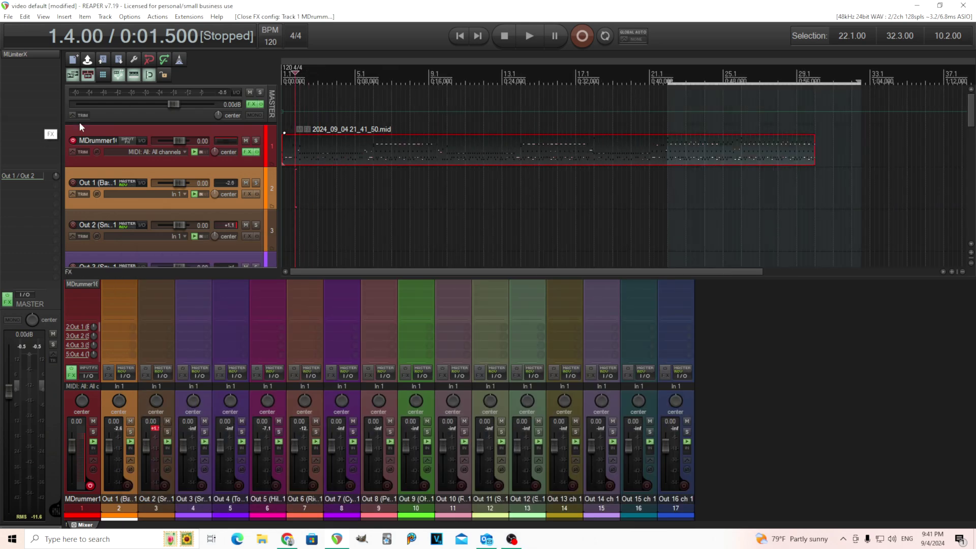
pyautogui.click(8, 17)
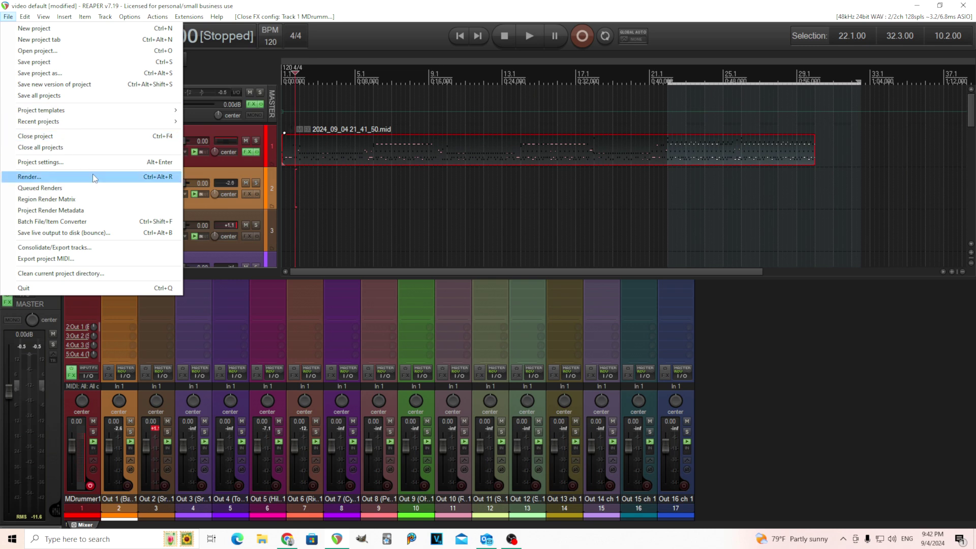
pyautogui.click(93, 176)
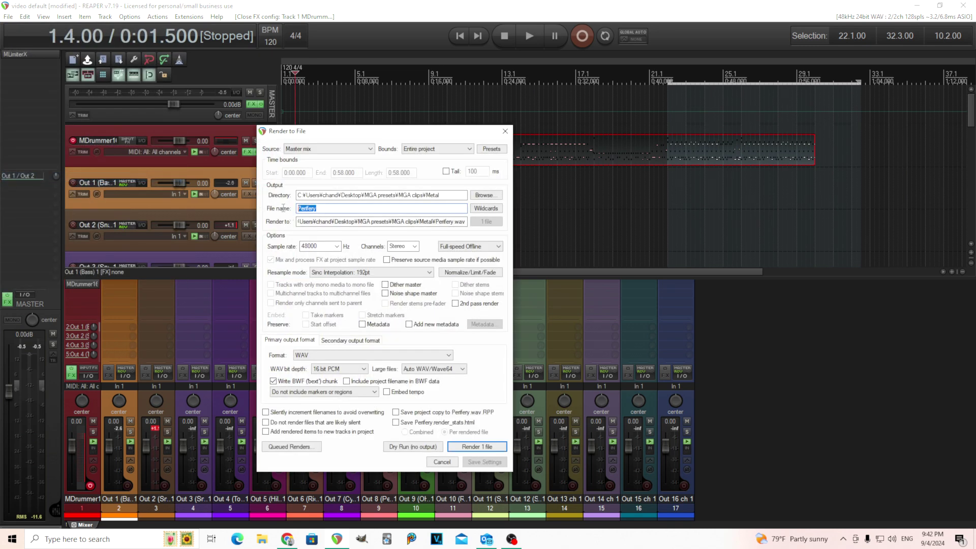
pyautogui.press('BackSpace')
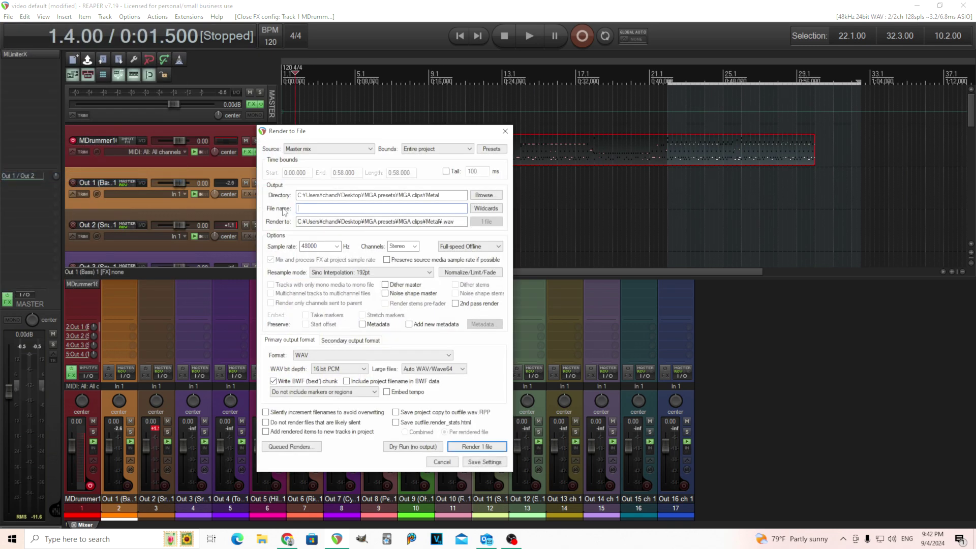
pyautogui.write('tes')
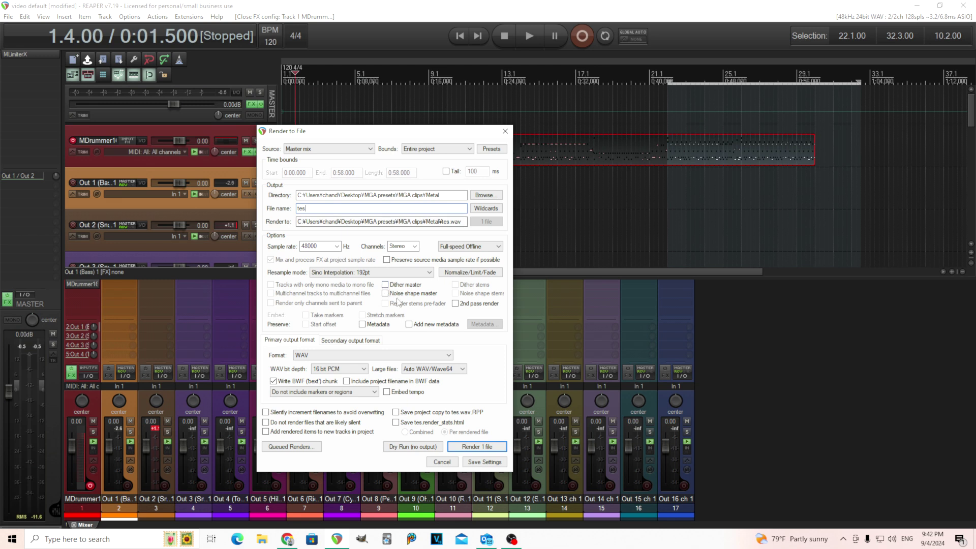
pyautogui.click(307, 150)
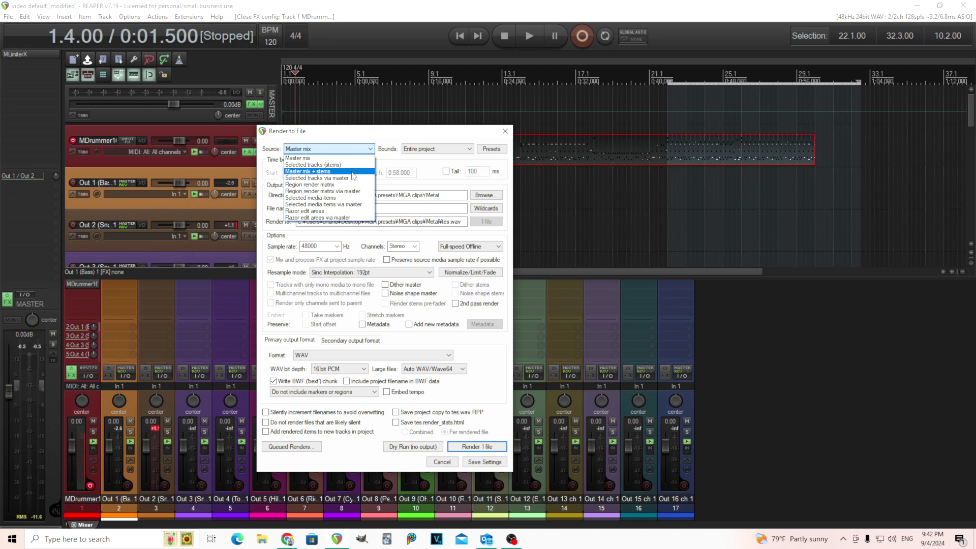
pyautogui.click(343, 135)
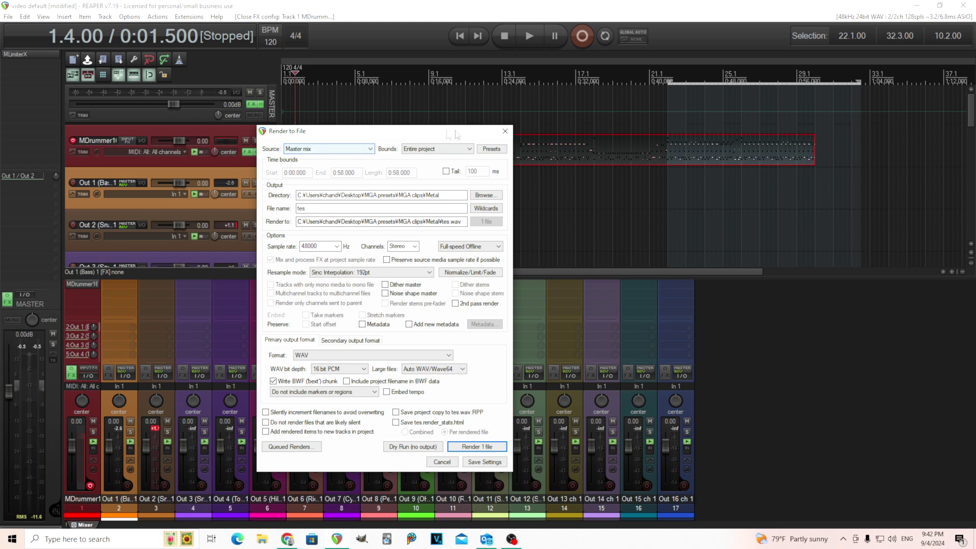
pyautogui.click(505, 131)
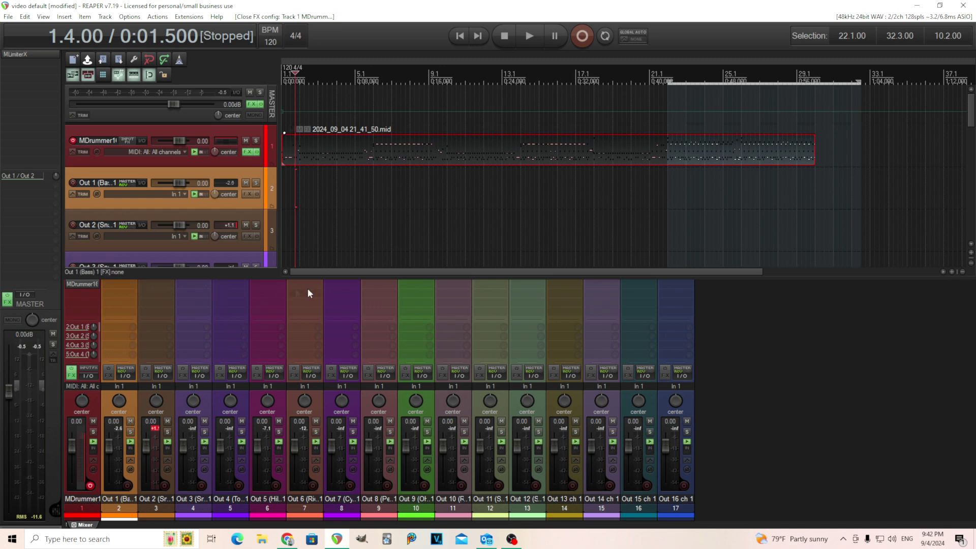
pyautogui.click(87, 285)
pyautogui.click(277, 300)
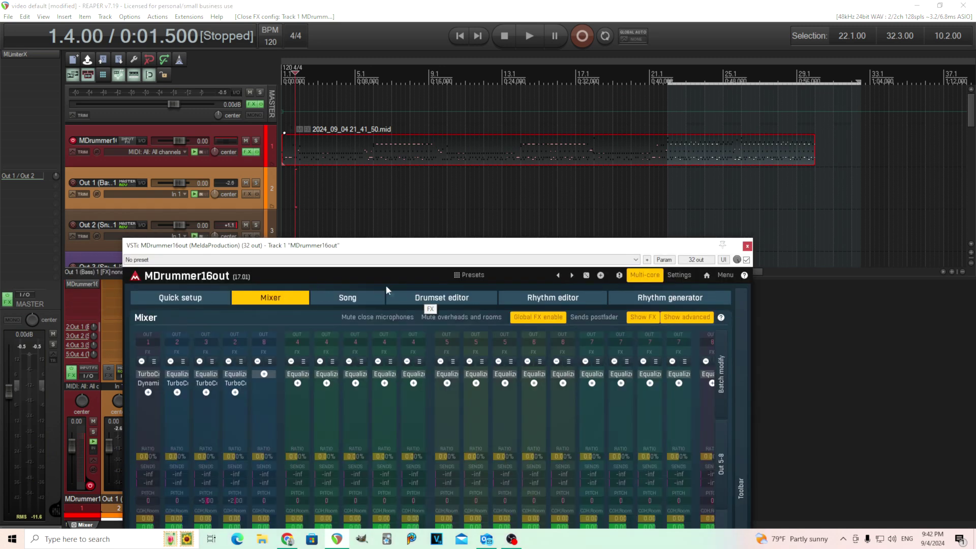
pyautogui.click(205, 375)
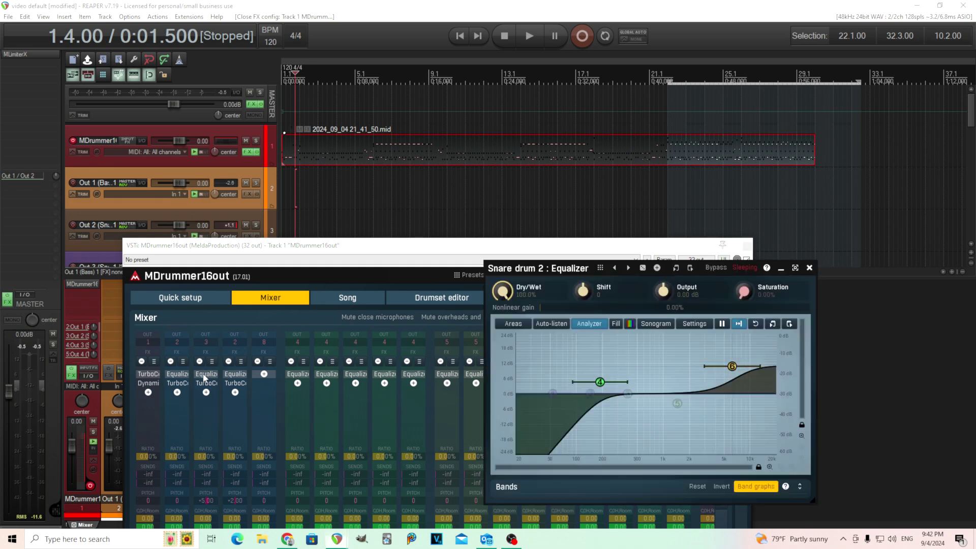
pyautogui.click(809, 267)
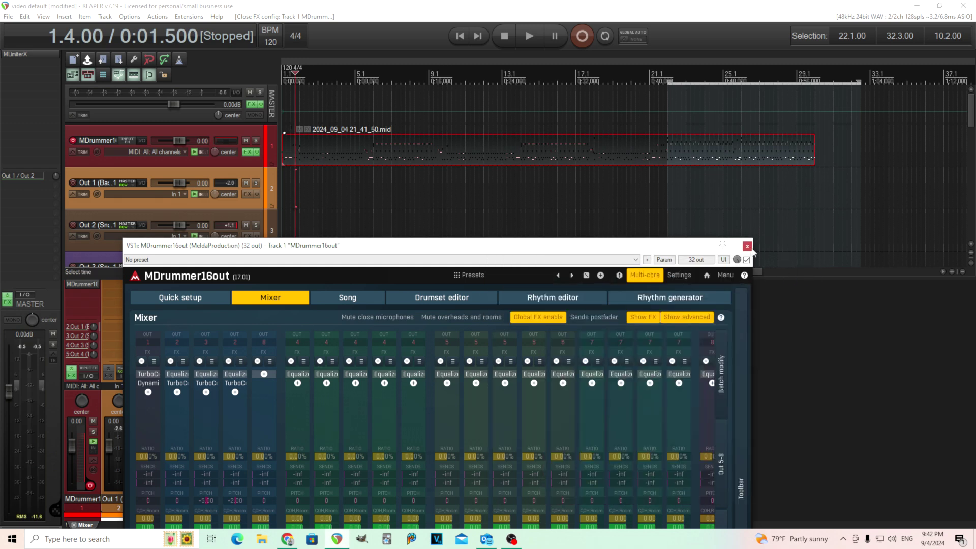
pyautogui.click(748, 247)
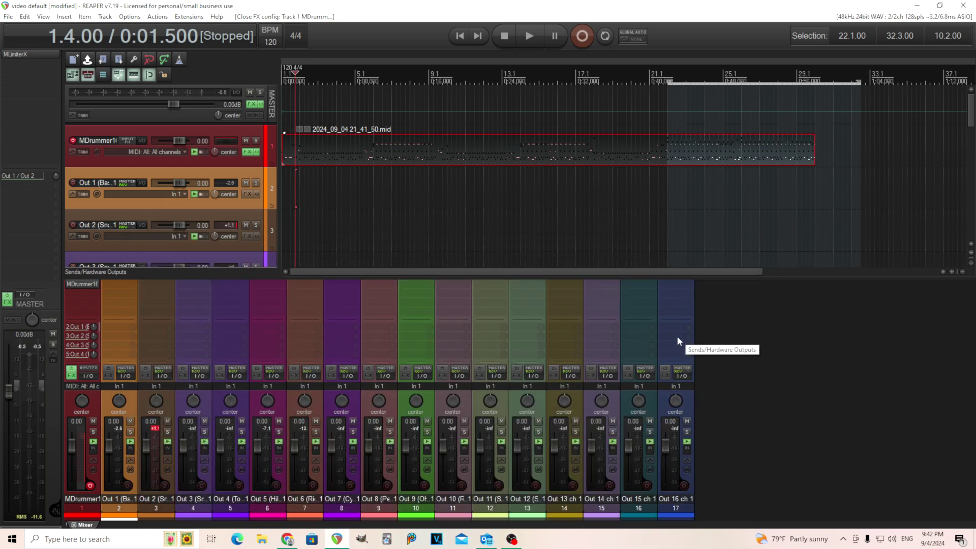